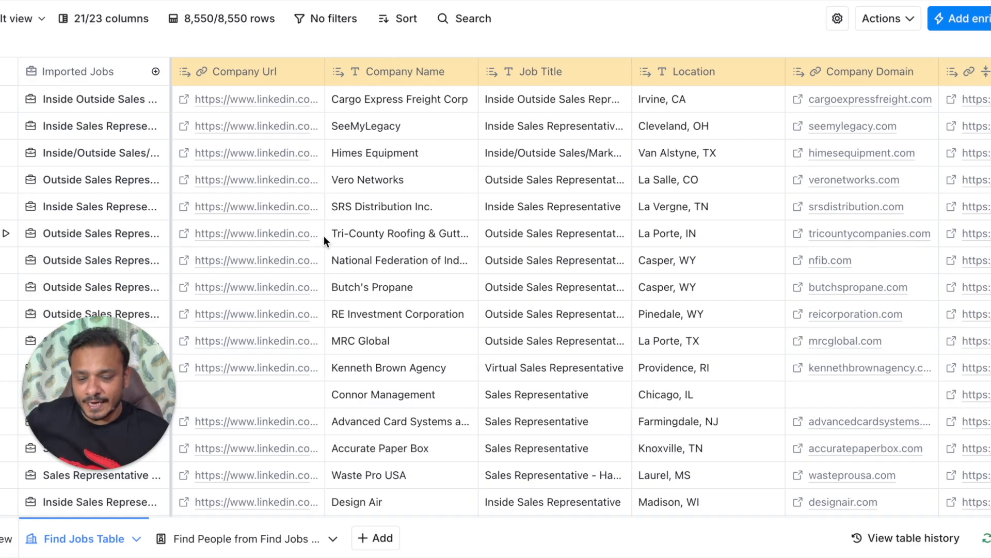
Open the first Imported Jobs record's cell details and examine the job data fields, such as title, domain, location and posting date
left_click_drag(101, 376, 804, 445)
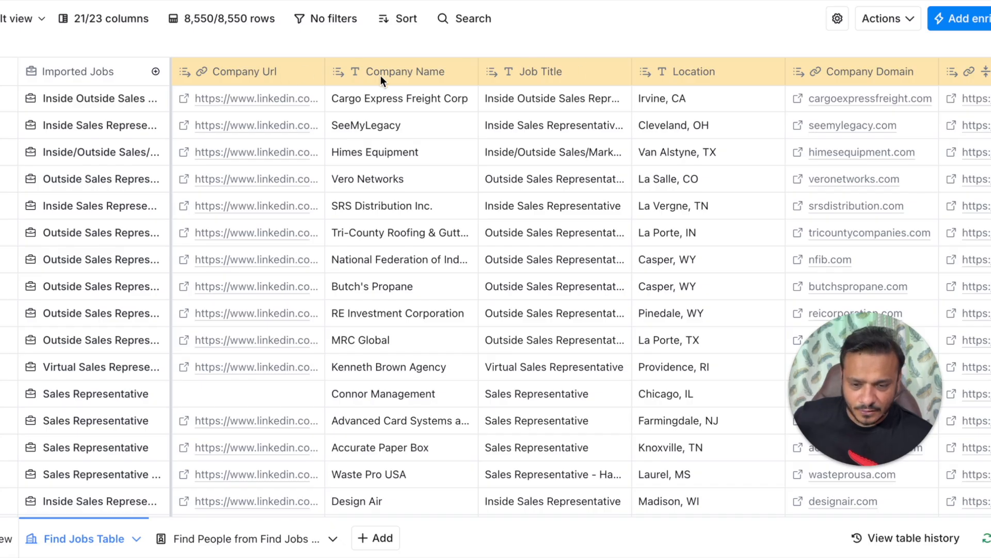
scroll(493, 78, "right", 5)
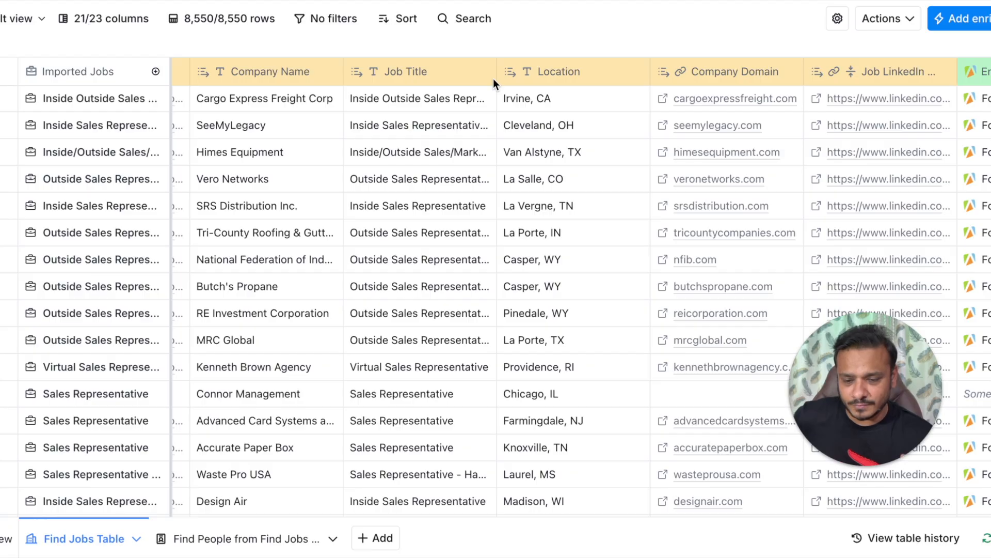
left_click(77, 102)
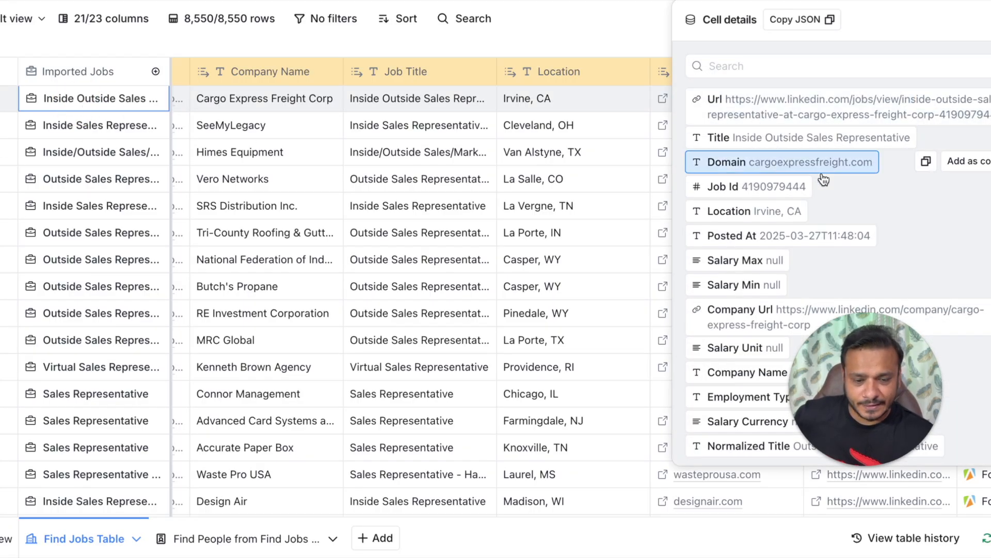
left_click(618, 221)
Inspect the first row's Enrich Company result by expanding Results and entry 0 and reading through all the company fields
scroll(441, 382, "right", 7)
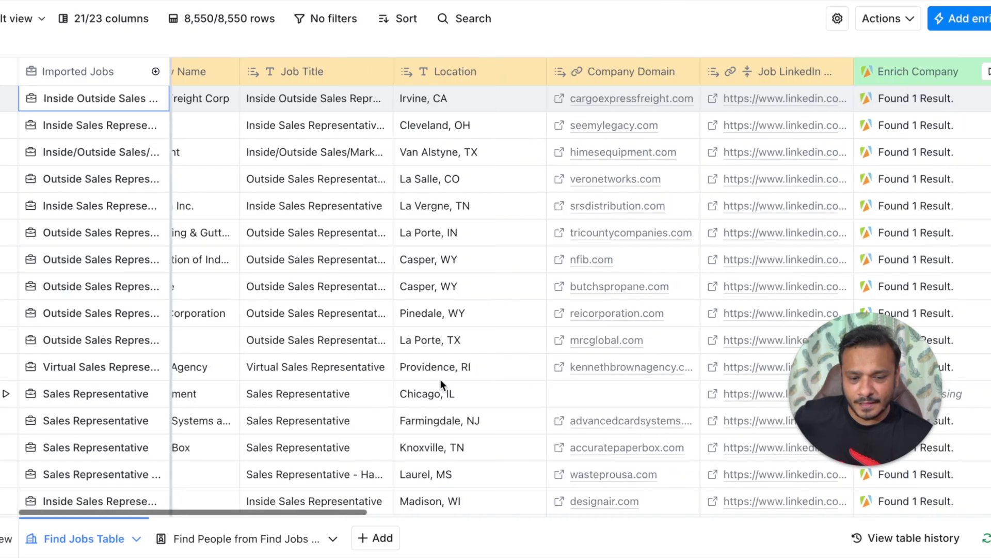
scroll(441, 379, "right", 3)
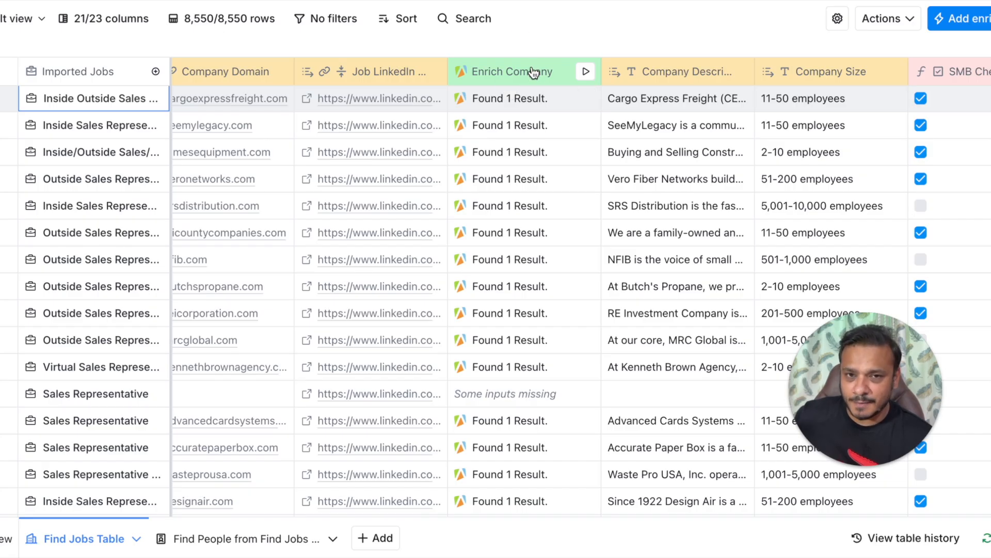
scroll(516, 72, "right", 3)
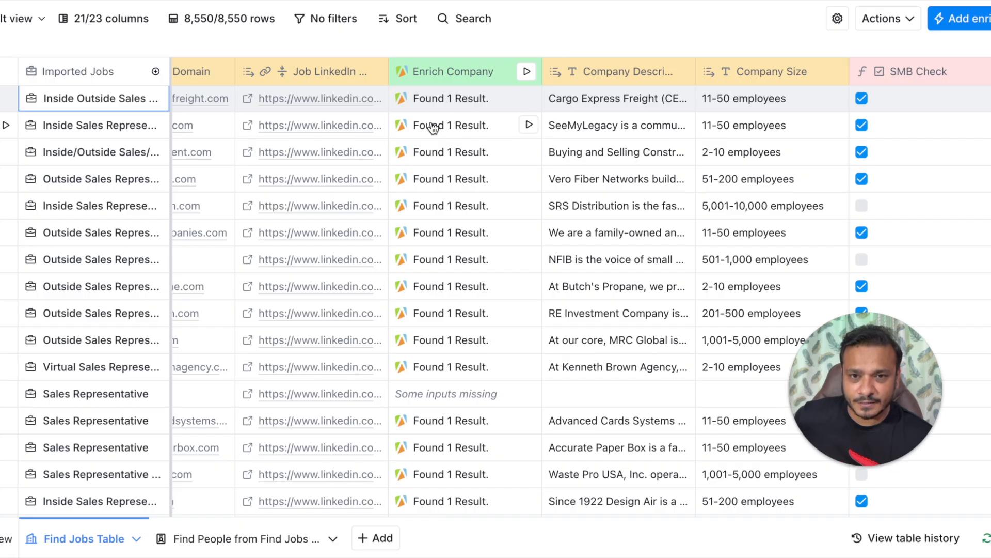
scroll(384, 149, "right", 3)
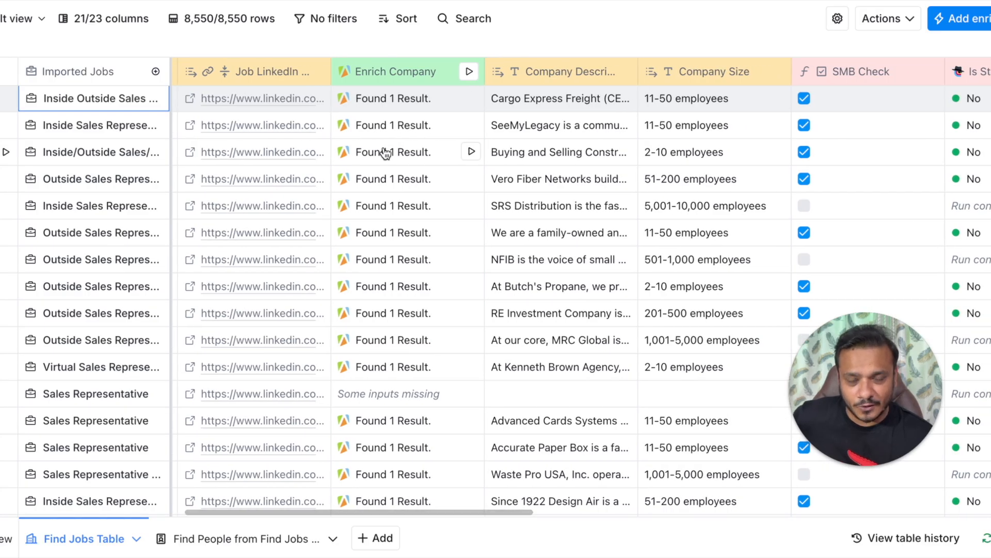
left_click(393, 98)
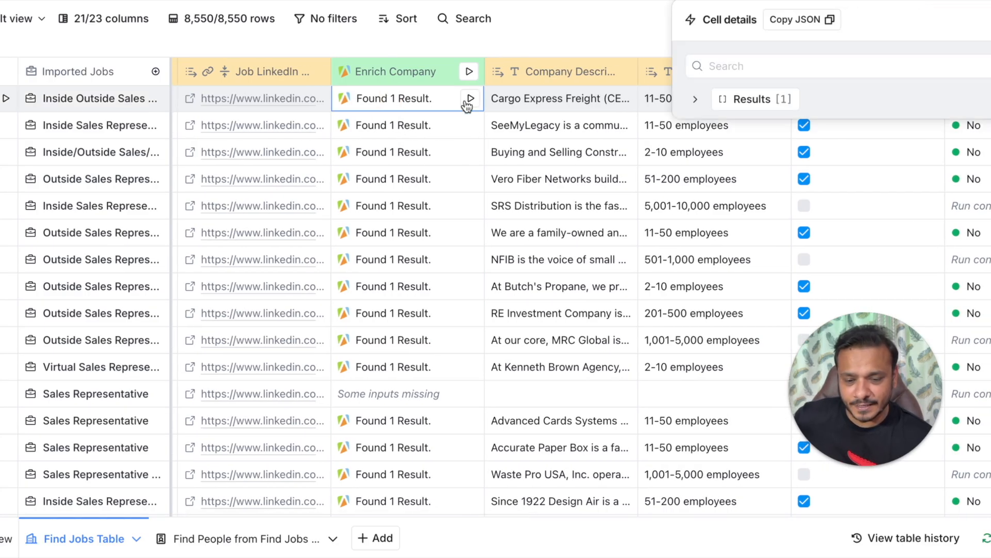
left_click(696, 98)
left_click(707, 123)
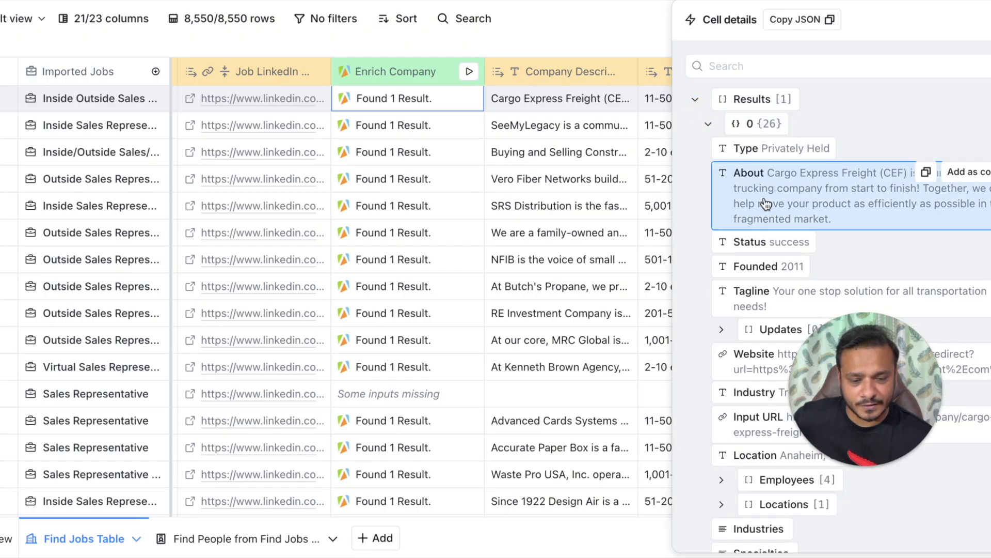
scroll(889, 320, "down", 2)
scroll(889, 320, "down", 6)
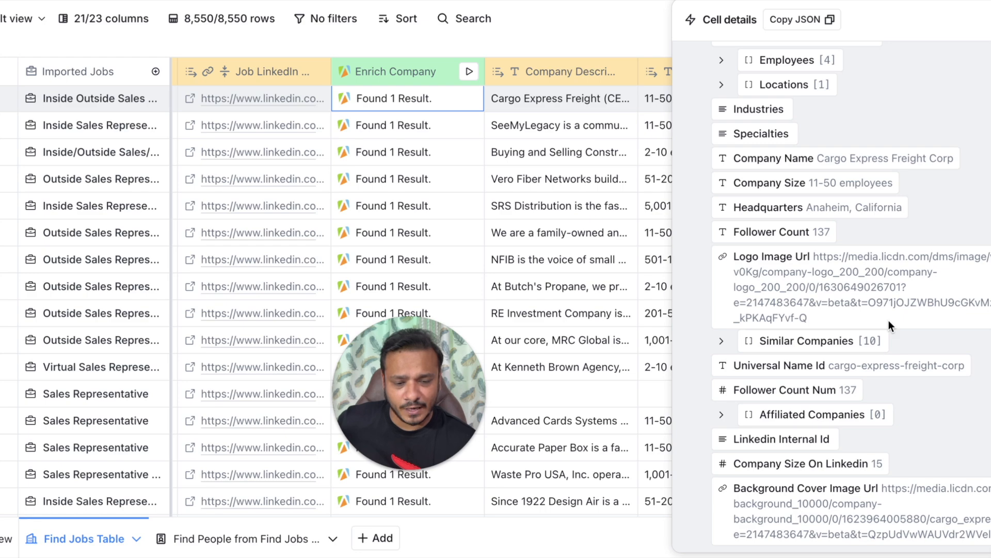
scroll(888, 320, "up", 8)
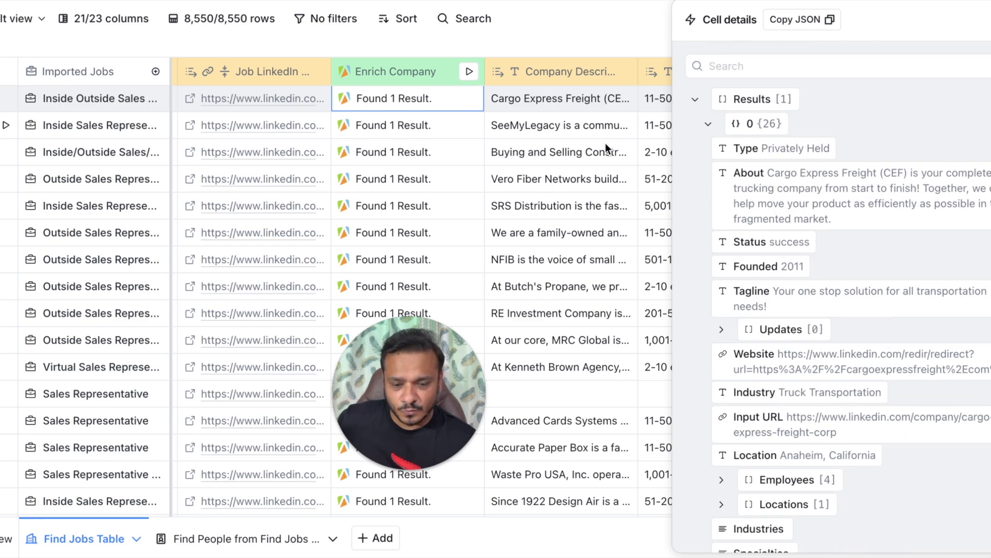
key("Escape")
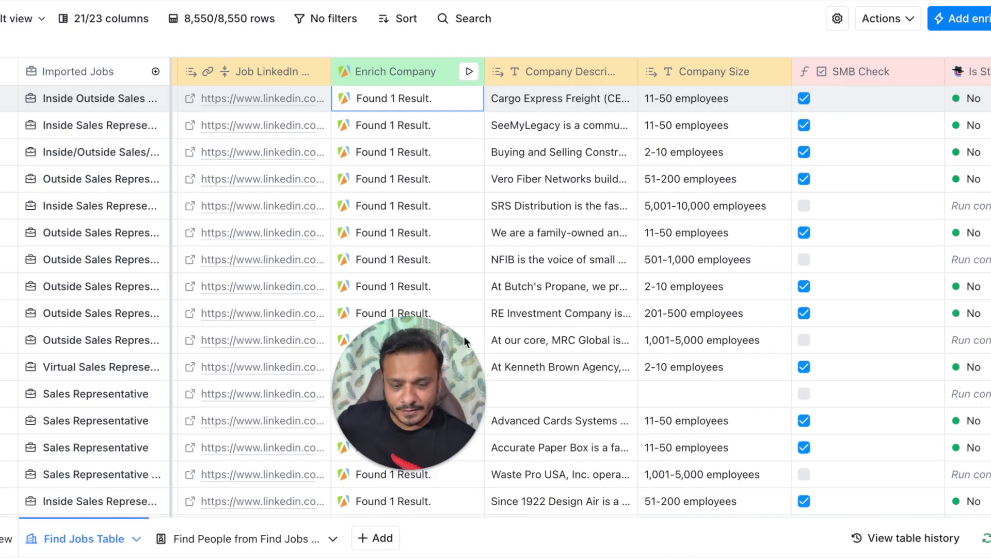
Review the SMB Check column's formula and its Formula Generator prompt based on Company Size, leaving the column without saving
left_click_drag(387, 417, 88, 432)
scroll(557, 116, "right", 3)
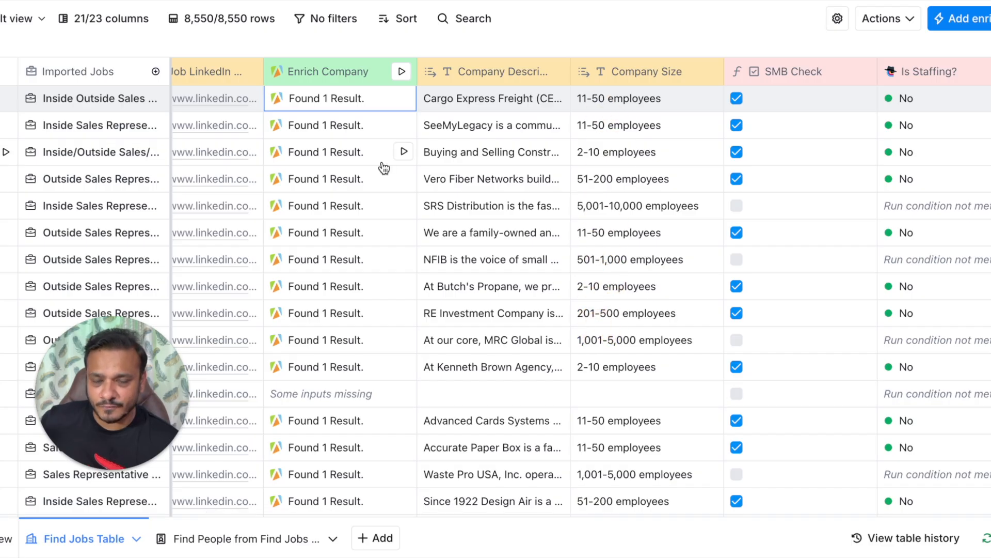
scroll(578, 125, "right", 3)
scroll(577, 126, "right", 3)
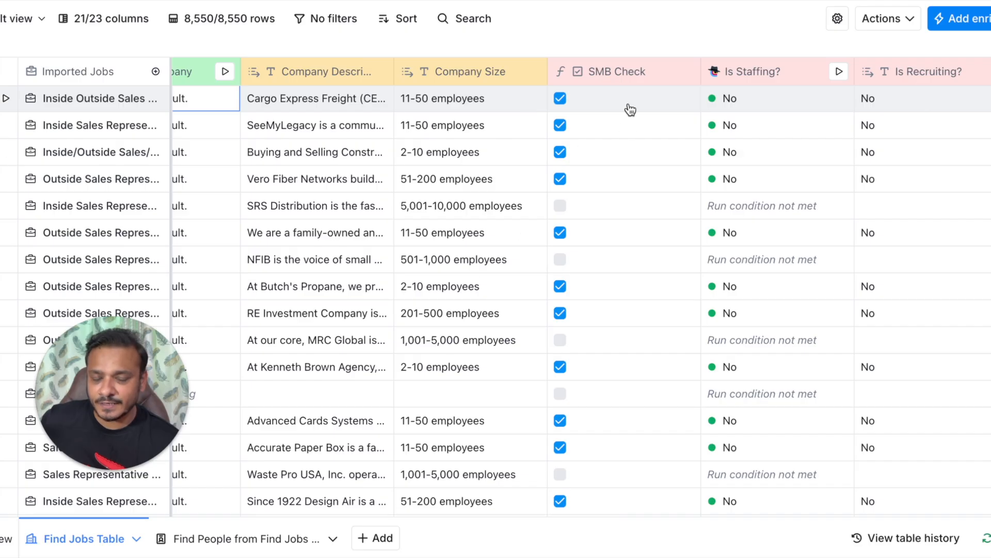
scroll(630, 109, "right", 3)
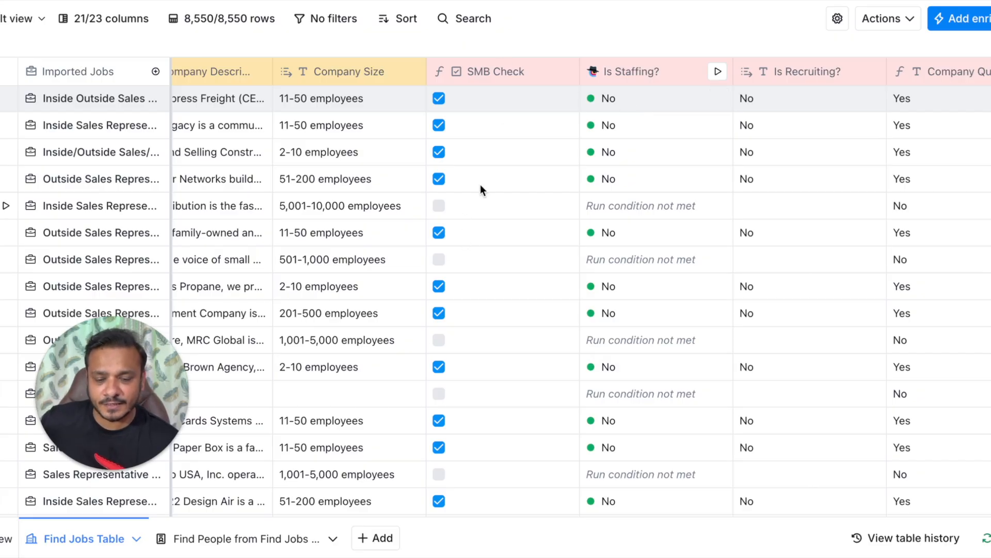
left_click(497, 72)
left_click(503, 138)
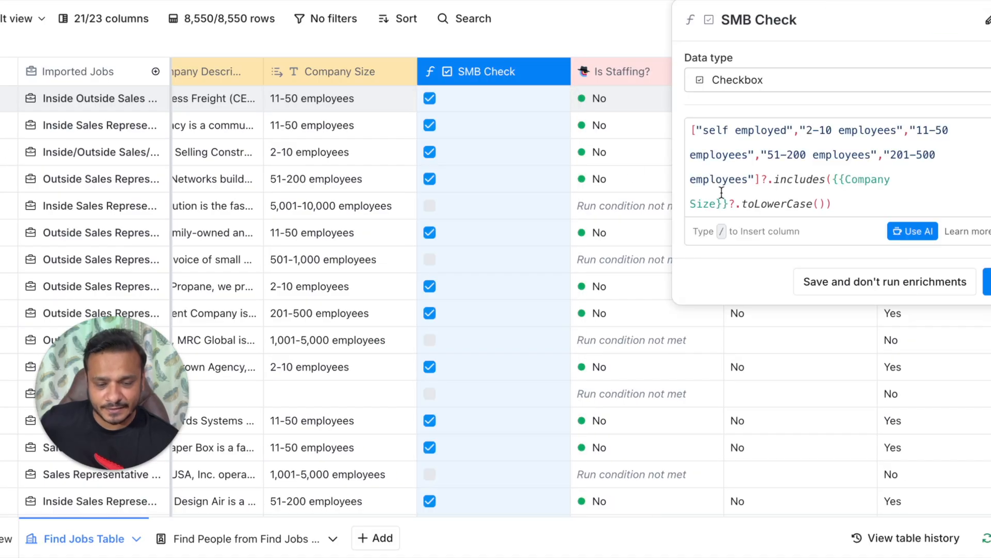
left_click(912, 230)
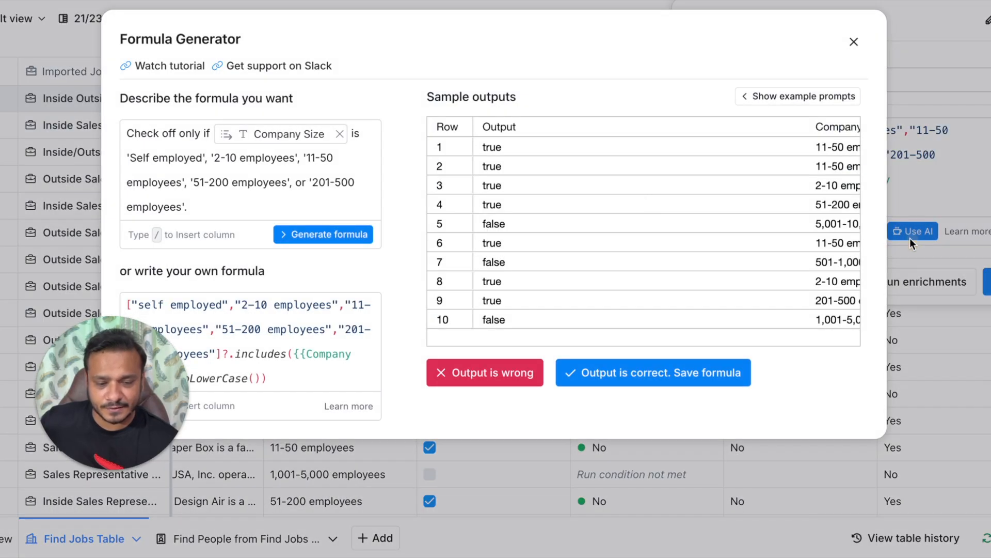
left_click(279, 169)
left_click(367, 187)
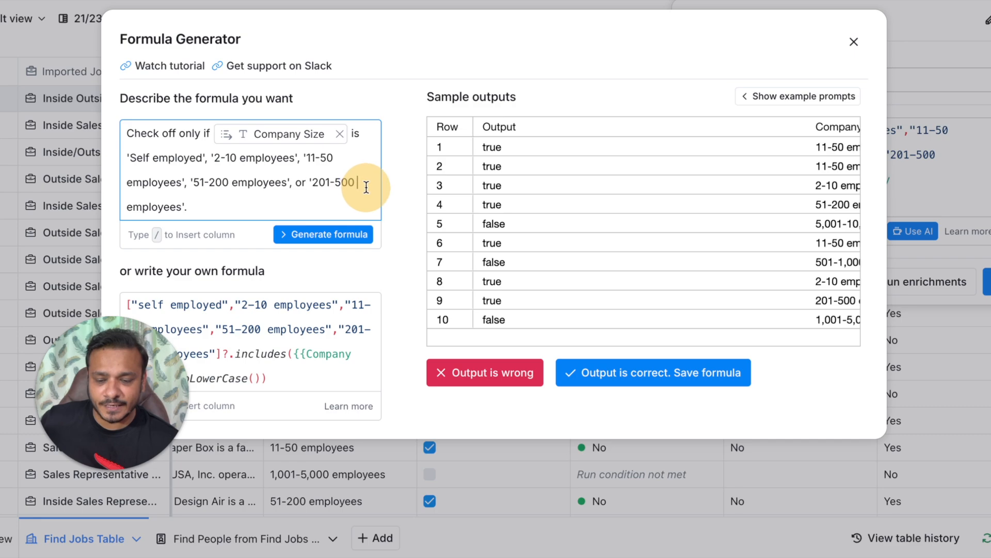
left_click(854, 44)
left_click(990, 20)
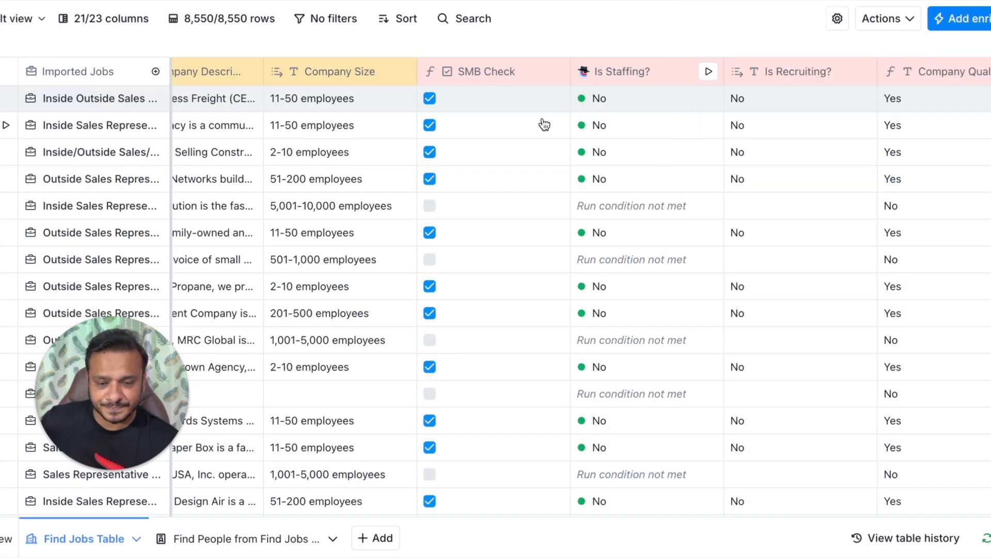
Open the Is Staffing? column's configuration, read its keyword prompt on Company Domain, and close it without saving
scroll(463, 172, "right", 3)
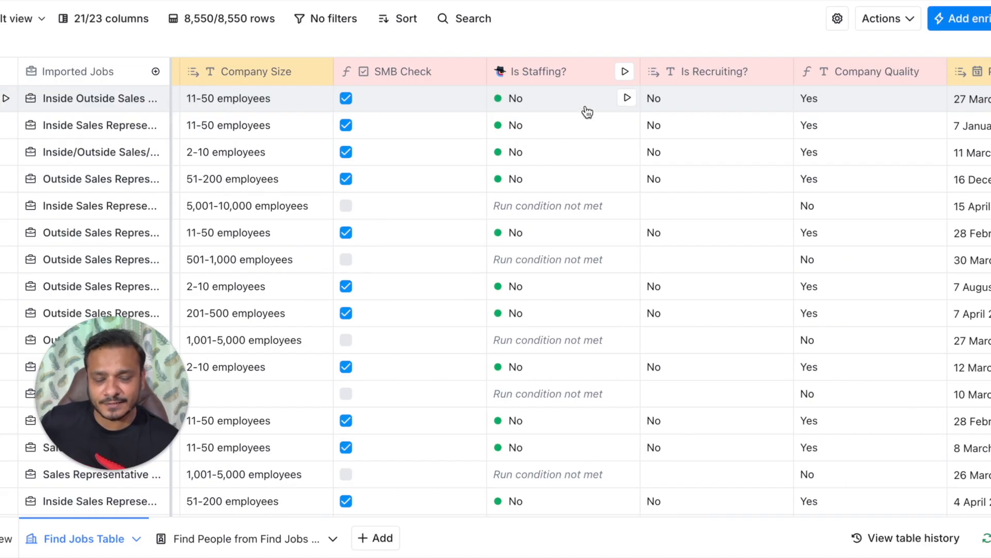
left_click(565, 72)
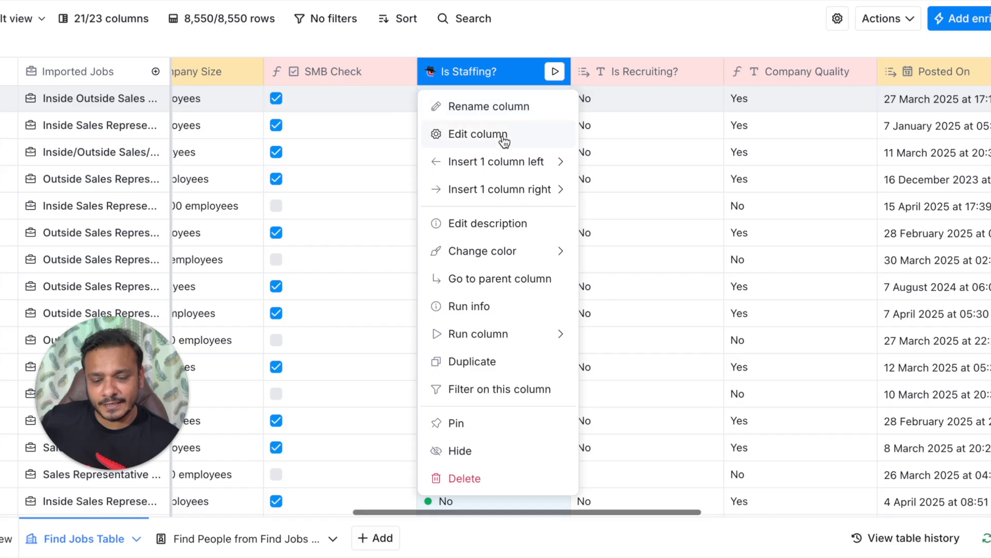
left_click(505, 135)
scroll(830, 351, "down", 1)
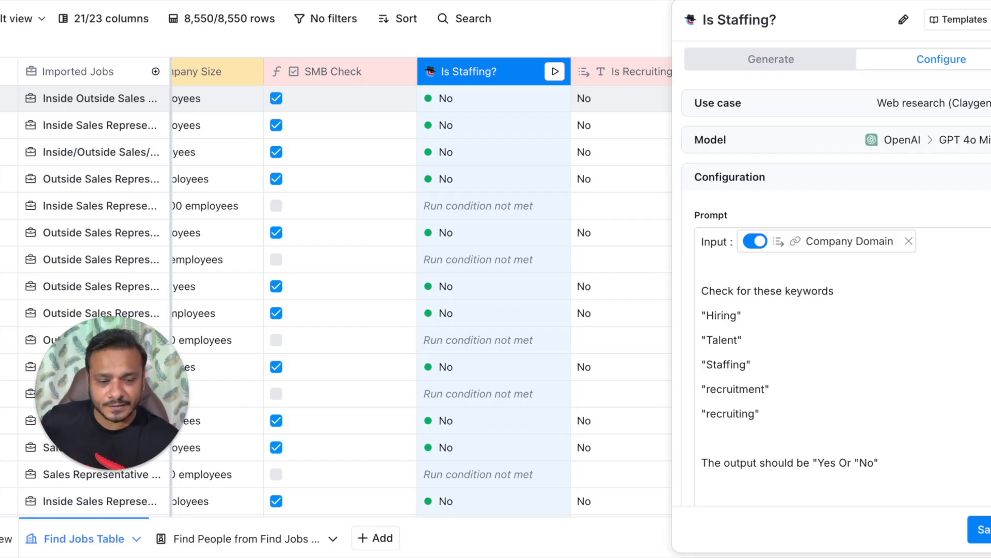
key("Escape")
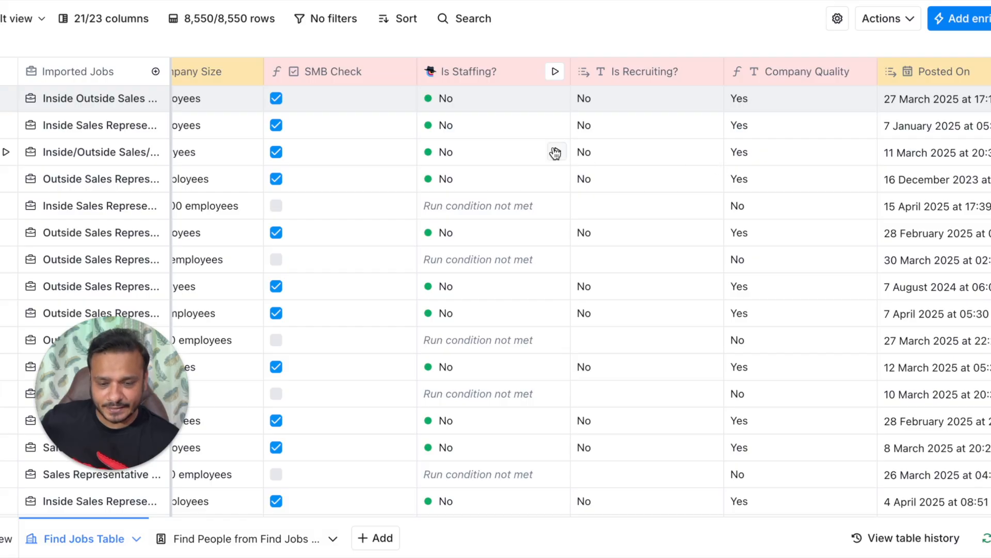
Examine the Company Quality column beside the Is Staffing? and Is Recruiting? columns
scroll(553, 151, "right", 2)
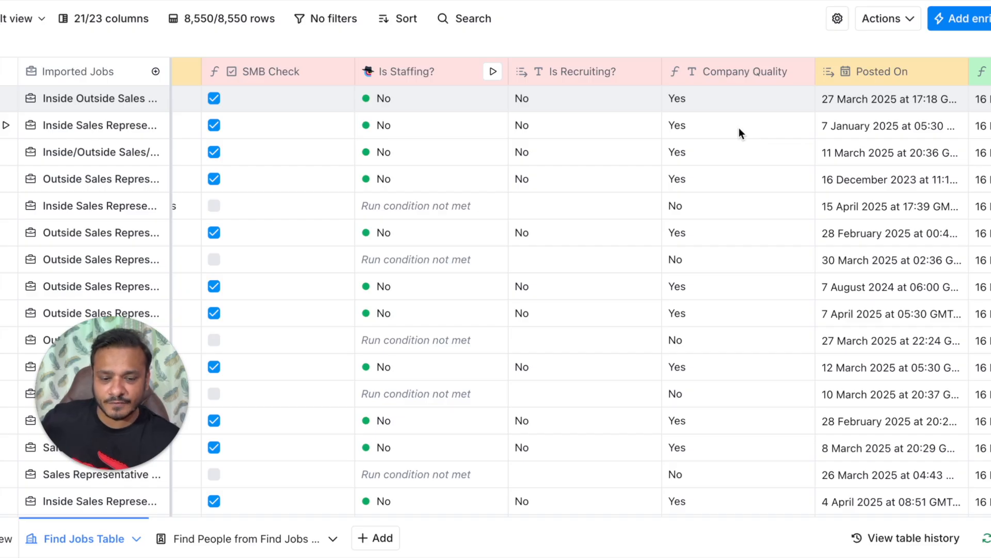
scroll(739, 128, "right", 5)
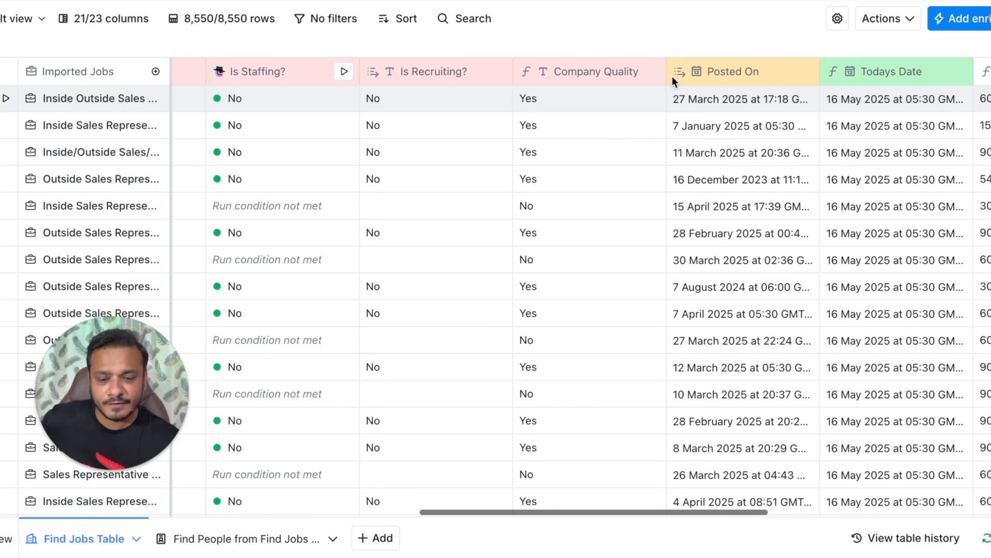
left_click(588, 75)
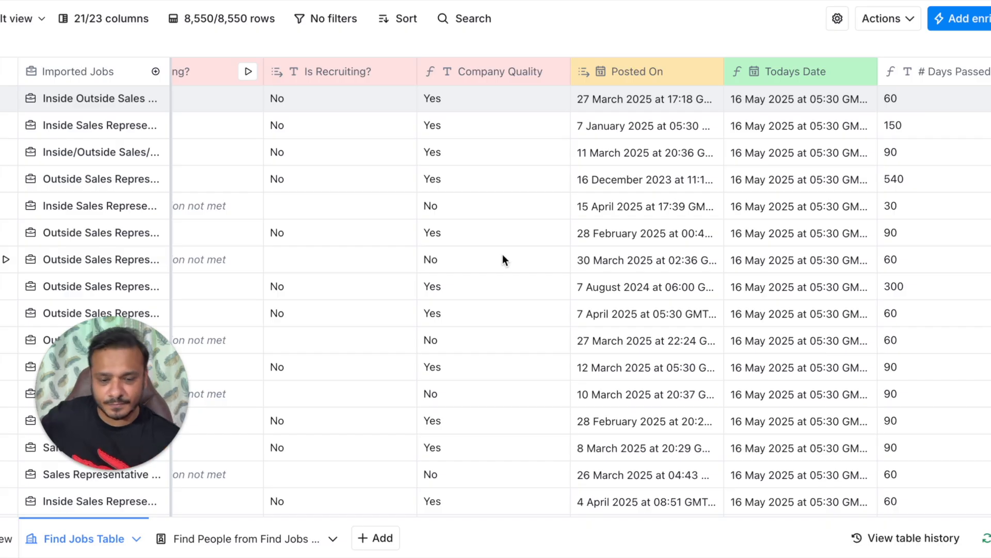
Compare the Posted On, Todays Date and # Days Passed columns, selecting the # Days Passed values from the first row downward
scroll(503, 255, "right", 5)
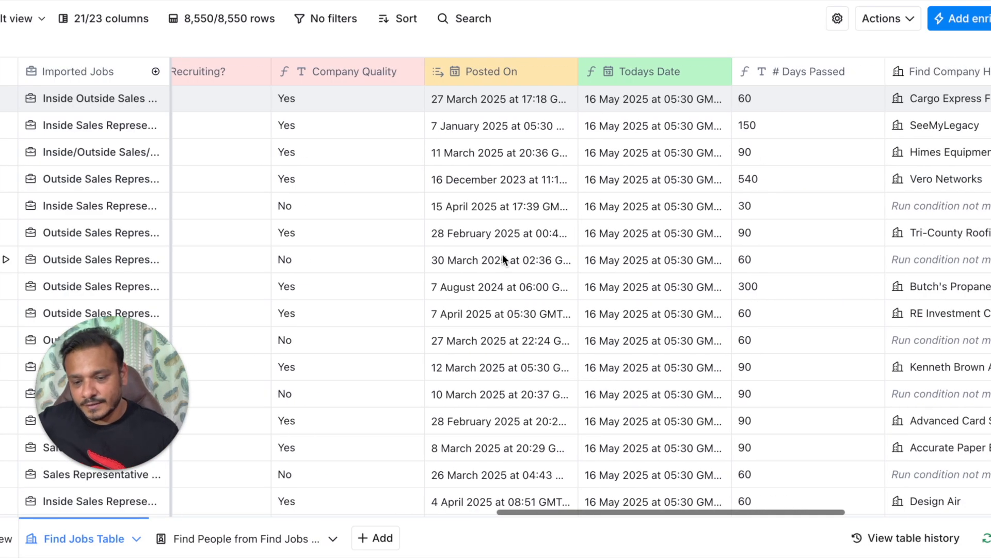
scroll(503, 255, "right", 4)
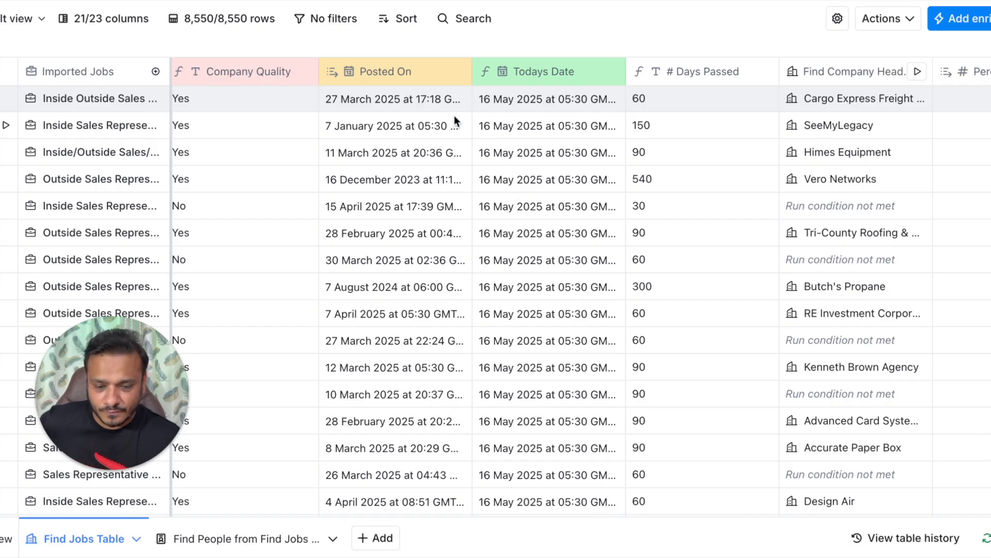
scroll(644, 165, "right", 5)
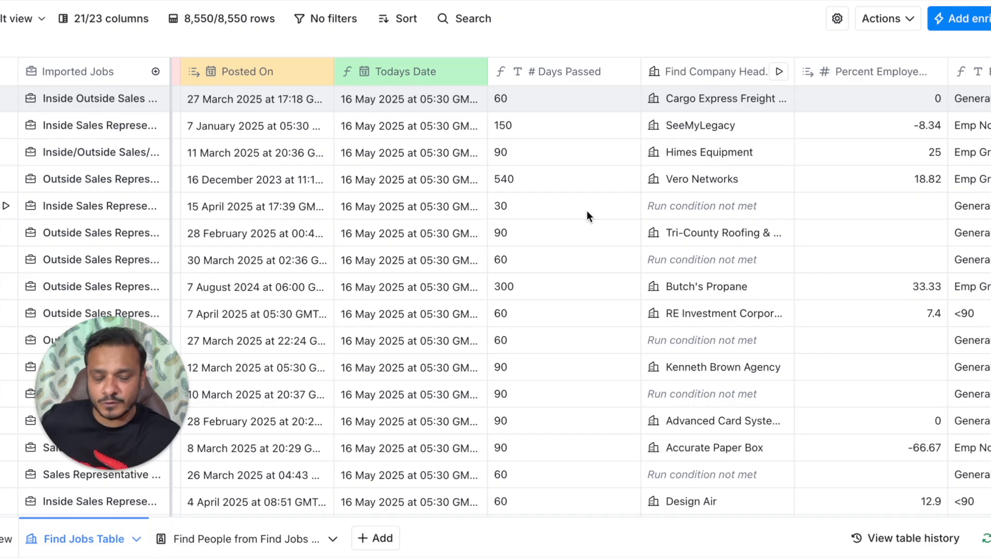
scroll(587, 210, "right", 4)
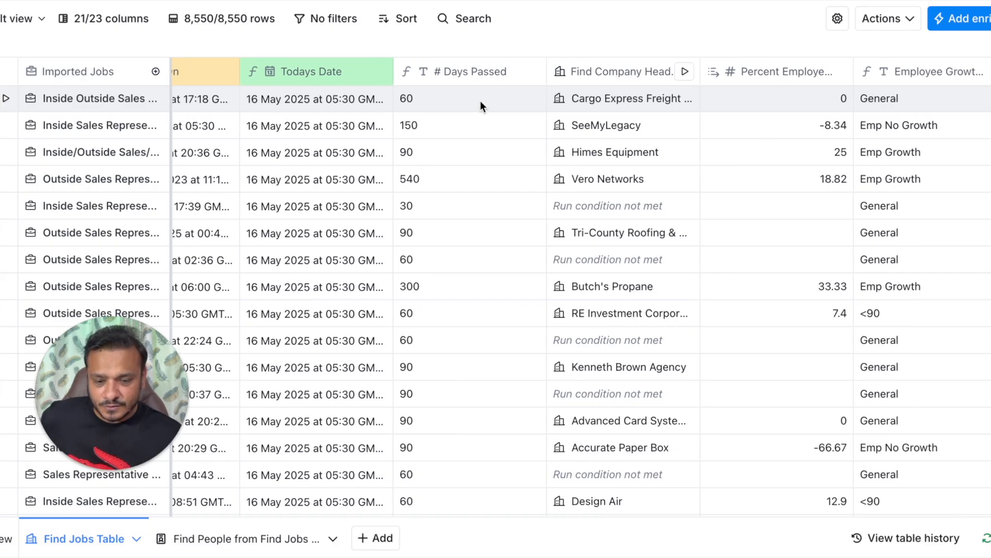
left_click(475, 99)
left_click_drag(475, 99, 482, 406)
Inspect the first row's Find Company Headcount Growth cell details, covering employee counts and percent growth per period, and close them
scroll(641, 257, "right", 4)
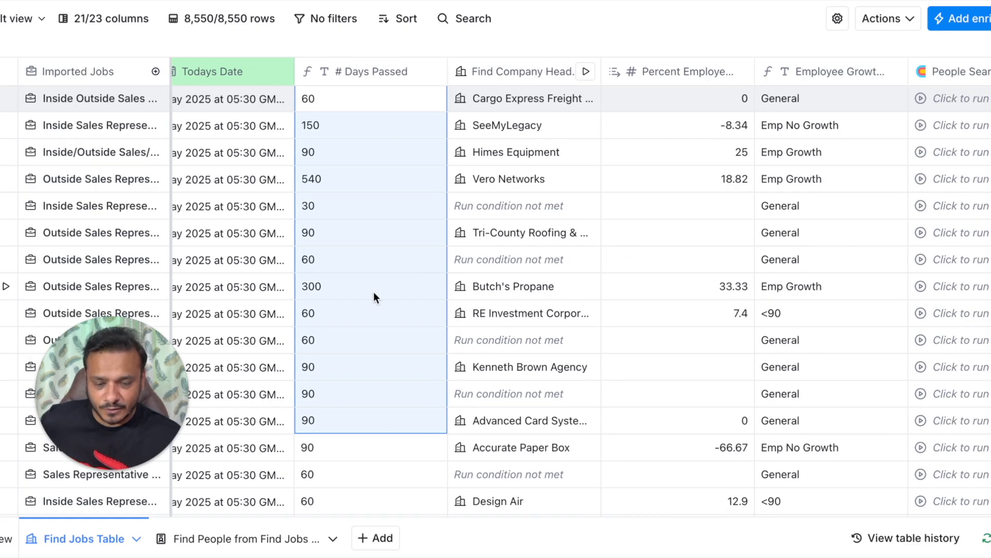
scroll(373, 292, "right", 3)
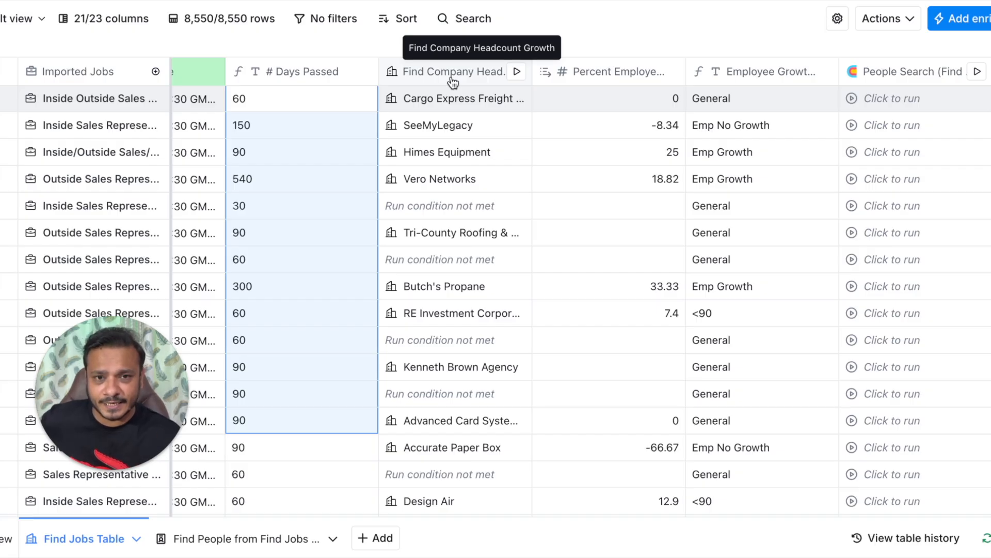
scroll(453, 82, "right", 3)
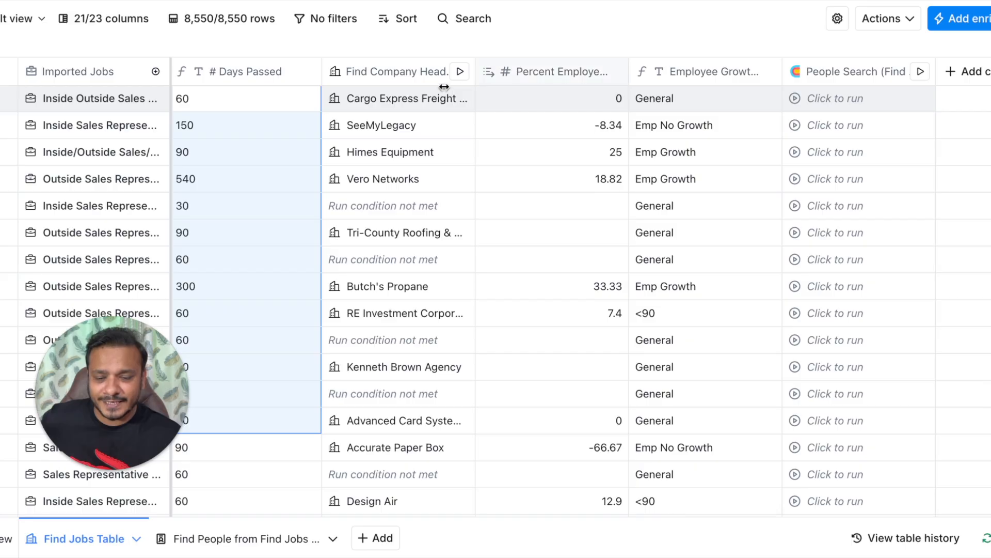
left_click(405, 107)
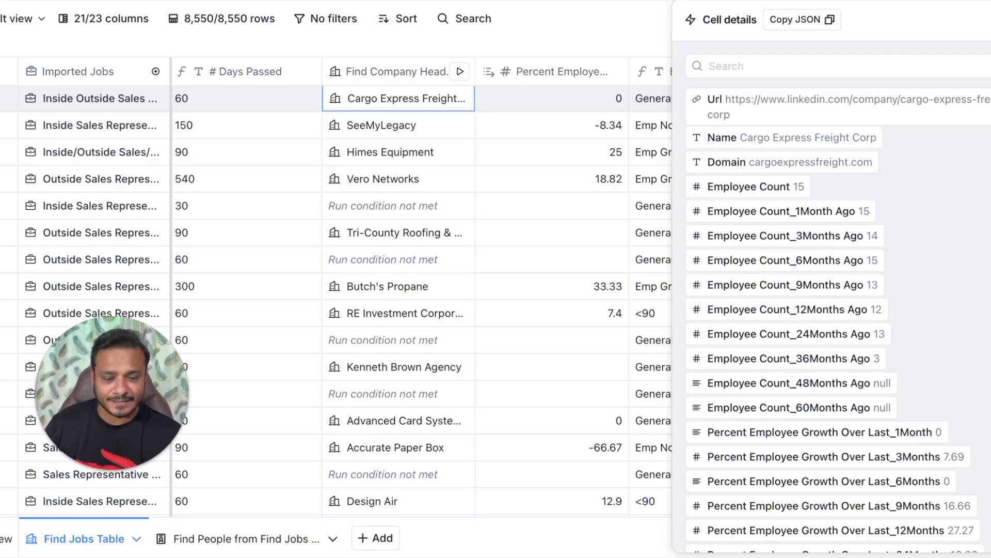
left_click(990, 20)
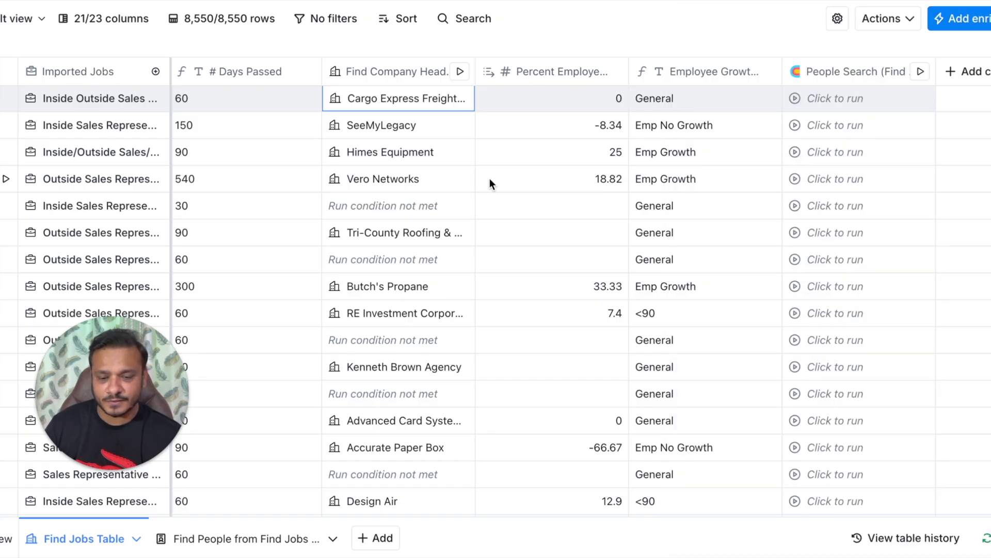
Compare the Percent Employee growth values with the Employee Growth labels, selecting both columns' cells from the first row downward
left_click_drag(580, 100, 584, 447)
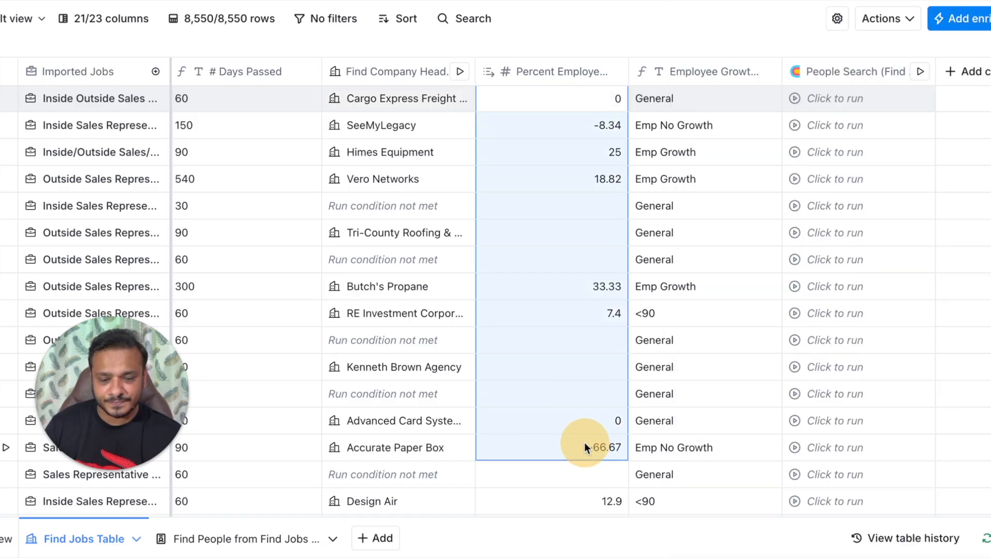
scroll(584, 442, "right", 1)
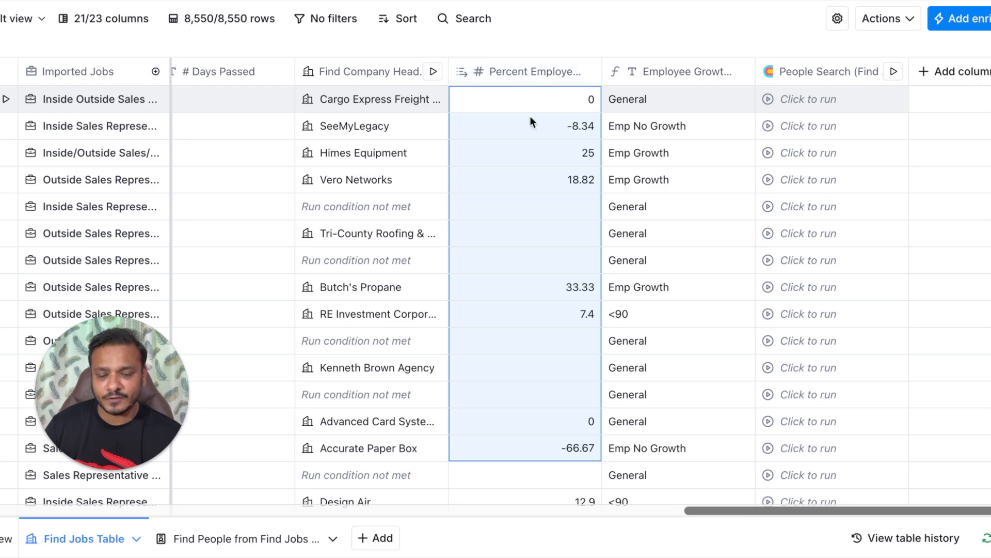
left_click(661, 103)
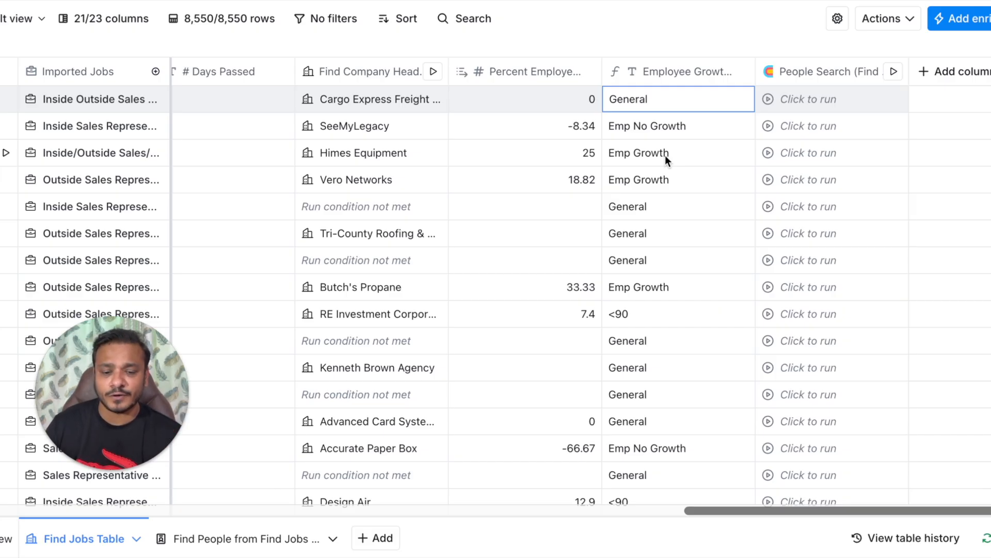
left_click_drag(660, 129, 664, 227)
left_click_drag(539, 110, 565, 328)
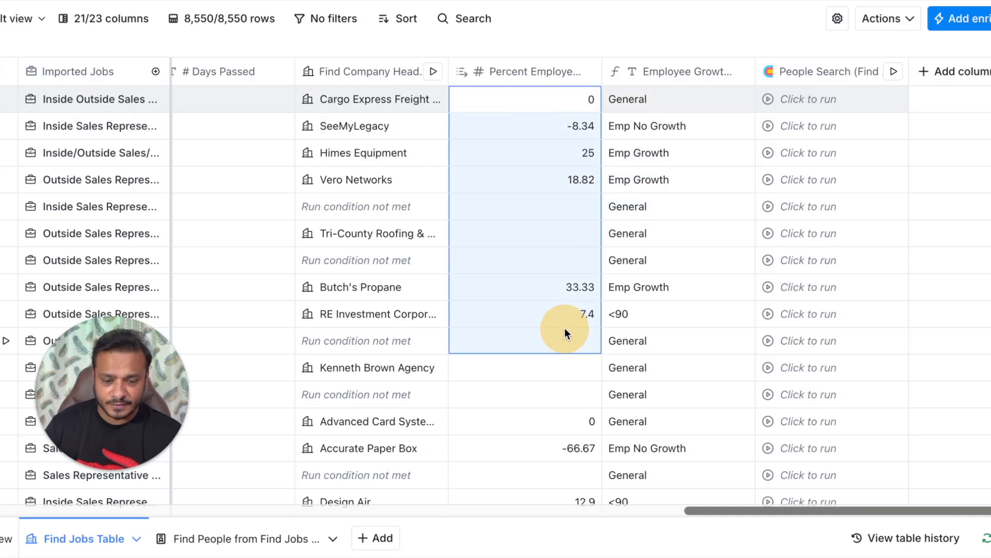
left_click(678, 98)
left_click_drag(677, 98, 680, 339)
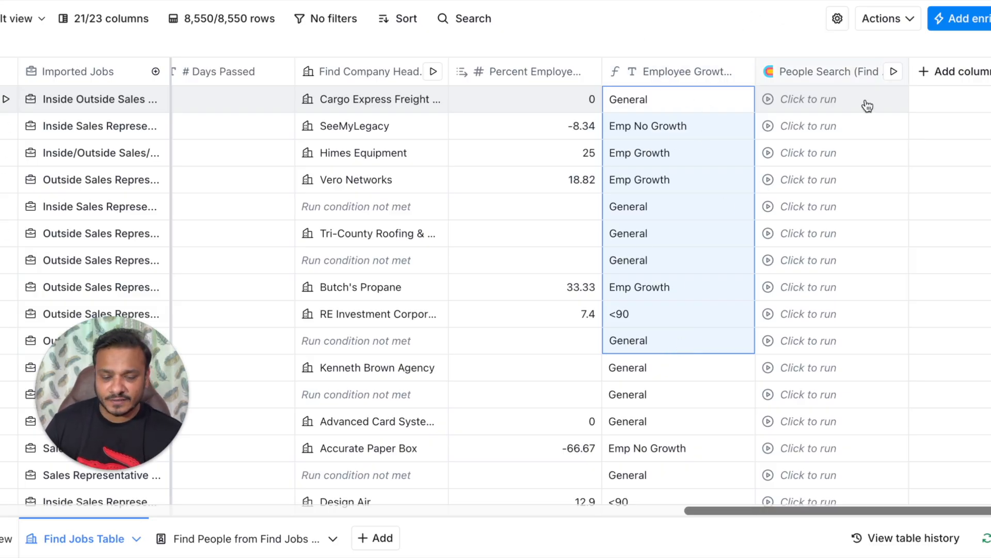
View the table actions for finding people at these companies, glance at the linked people table, and return to Find Jobs Table
left_click(889, 21)
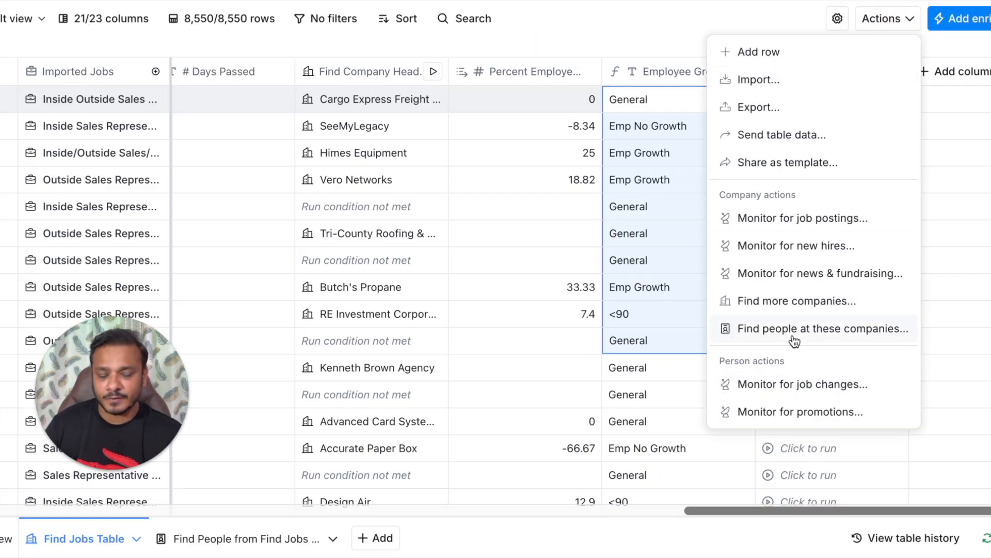
left_click(816, 4)
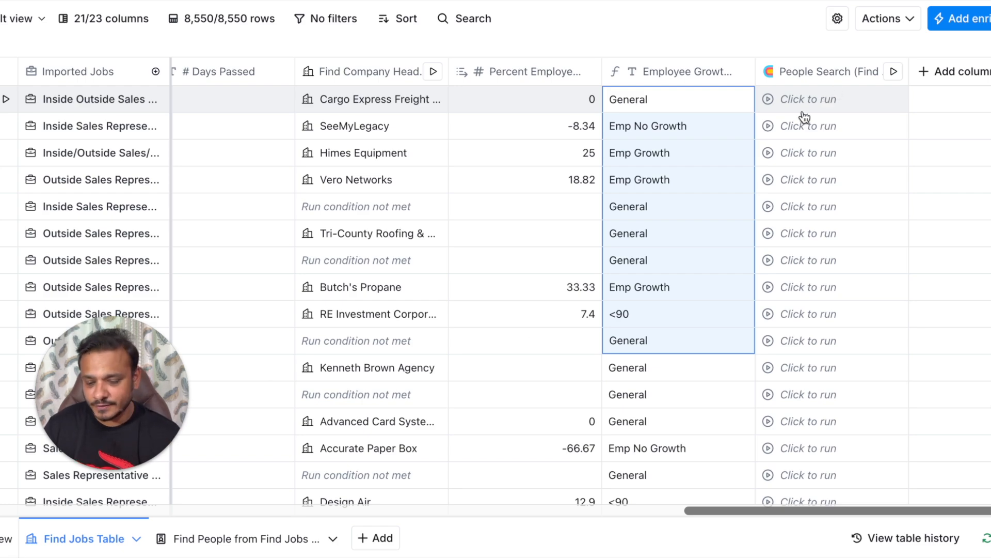
left_click(268, 537)
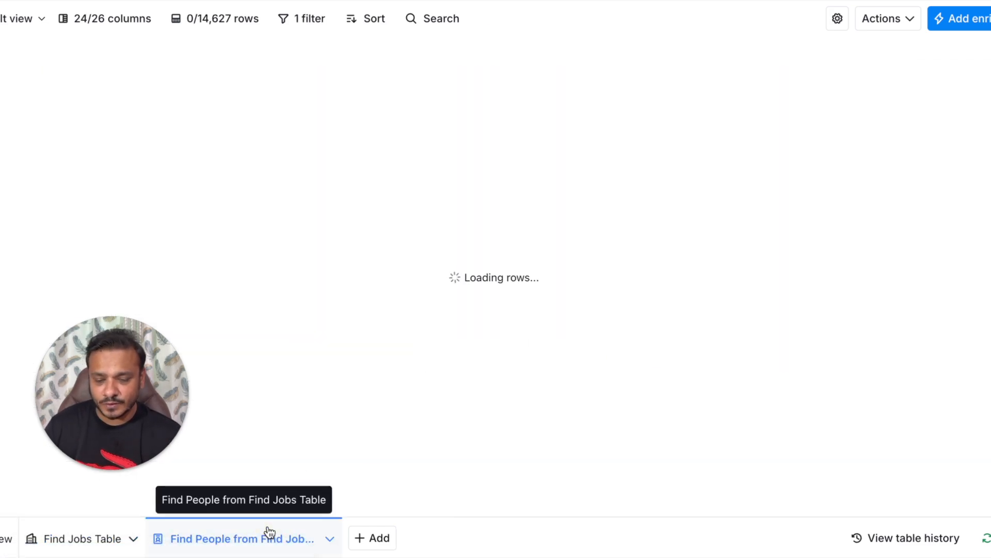
mouse_move(80, 545)
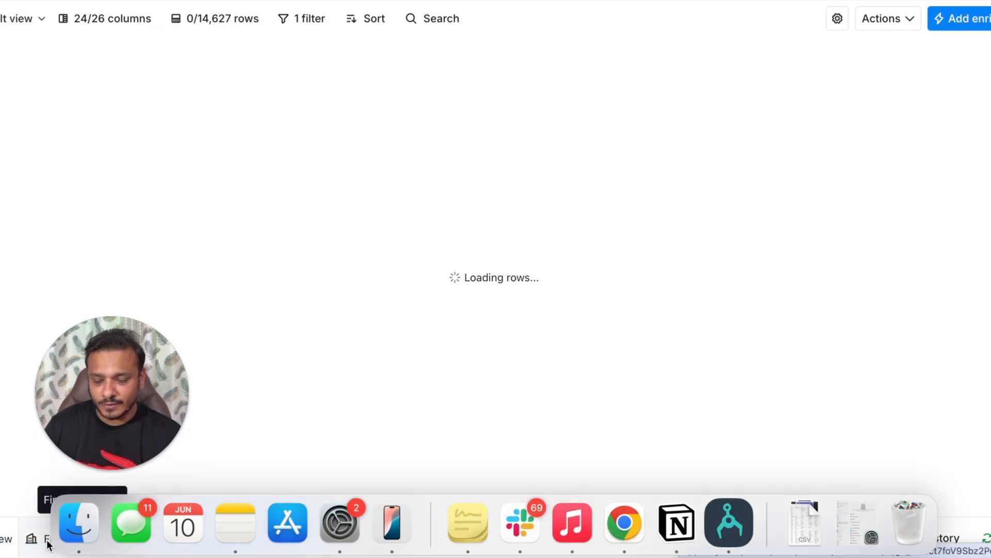
left_click(68, 539)
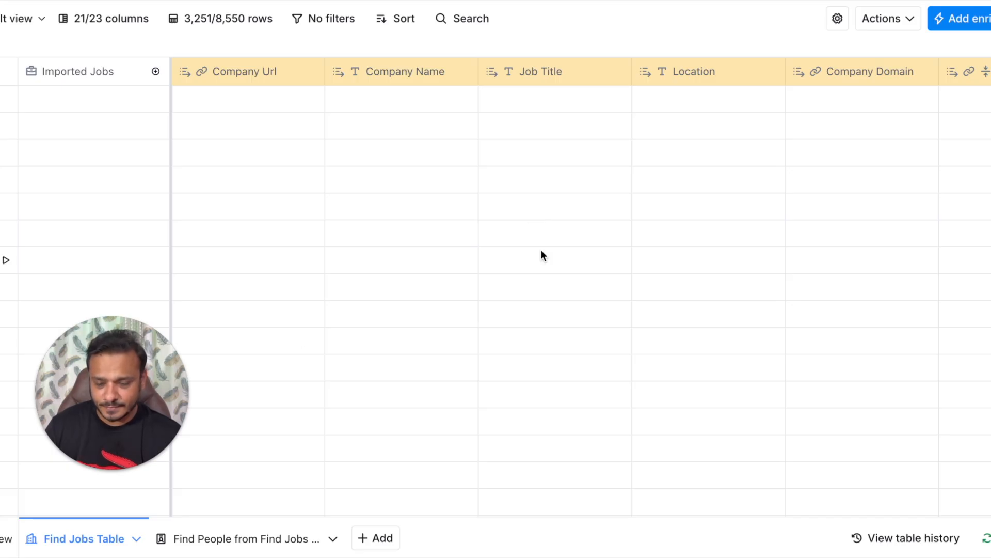
Open the People Search column's configuration and read its Company Identifier, search ID and run settings
scroll(422, 368, "right", 3)
scroll(422, 368, "right", 15)
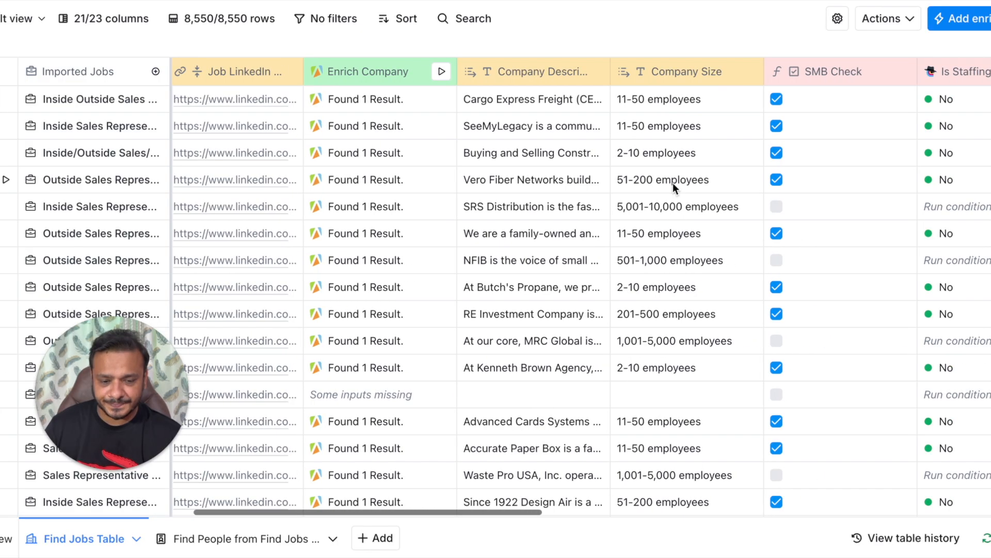
scroll(668, 185, "right", 14)
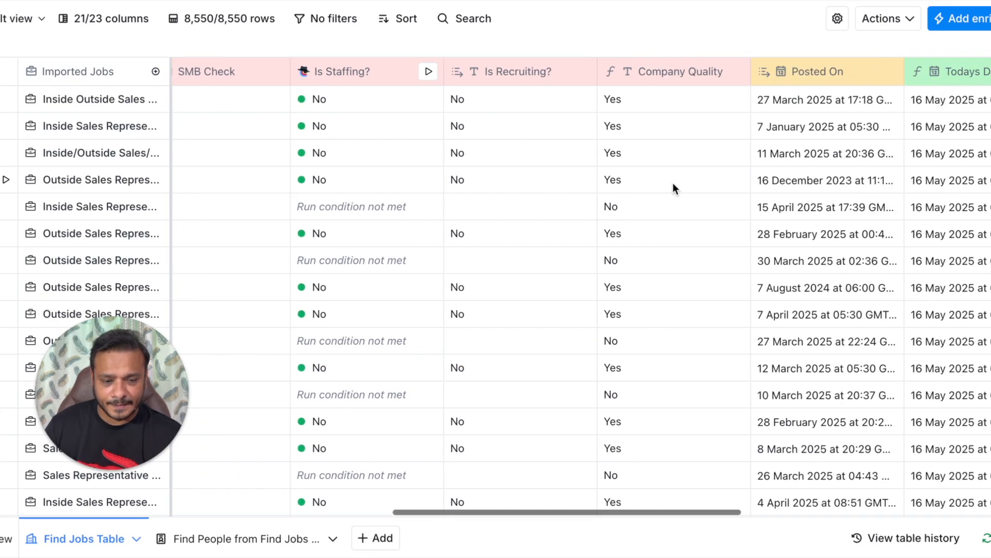
scroll(674, 185, "right", 12)
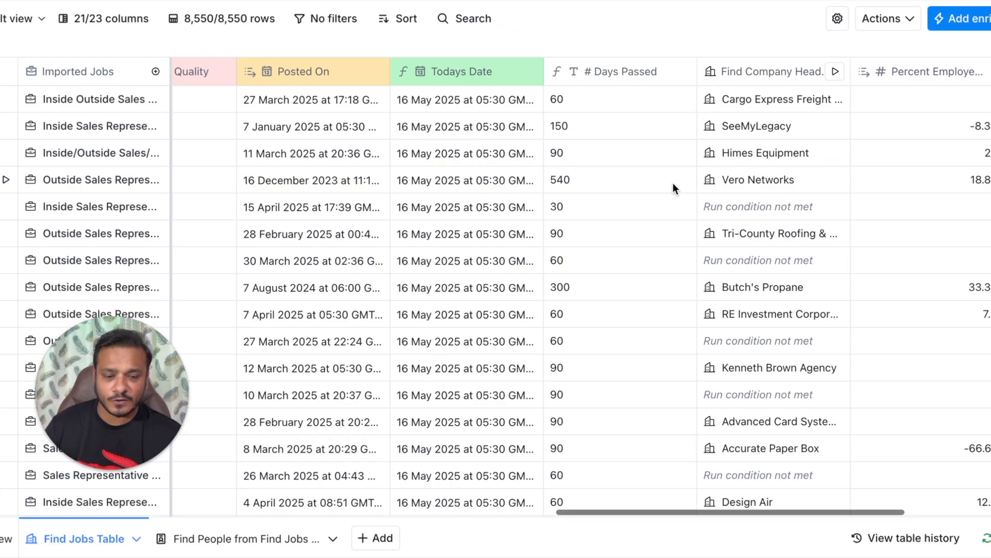
scroll(673, 185, "right", 4)
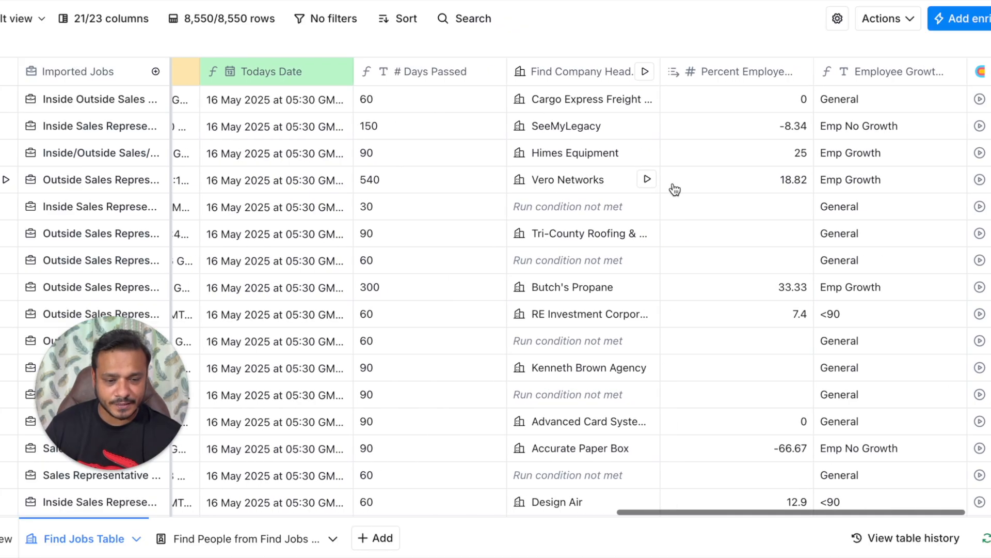
scroll(674, 185, "right", 5)
left_click(841, 71)
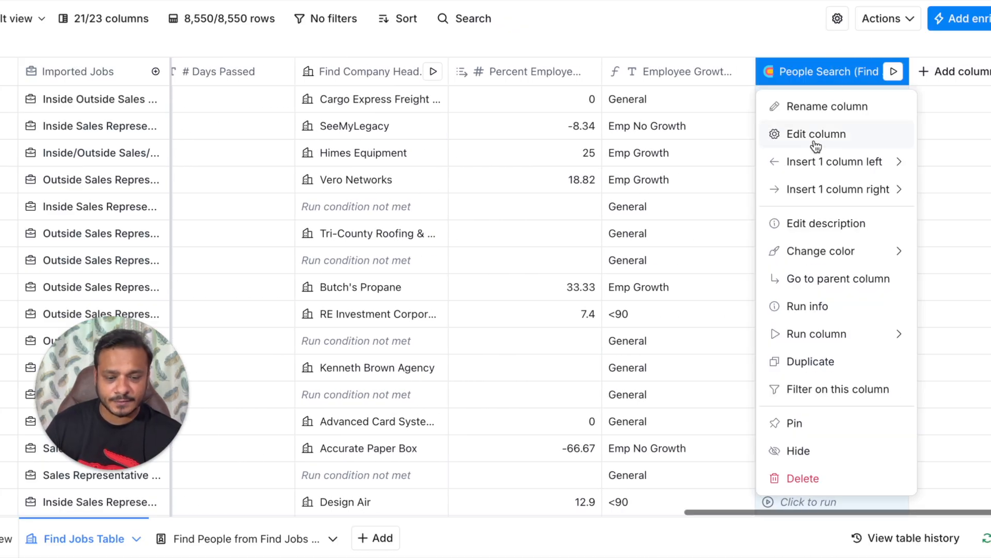
left_click(817, 135)
scroll(827, 280, "down", 1)
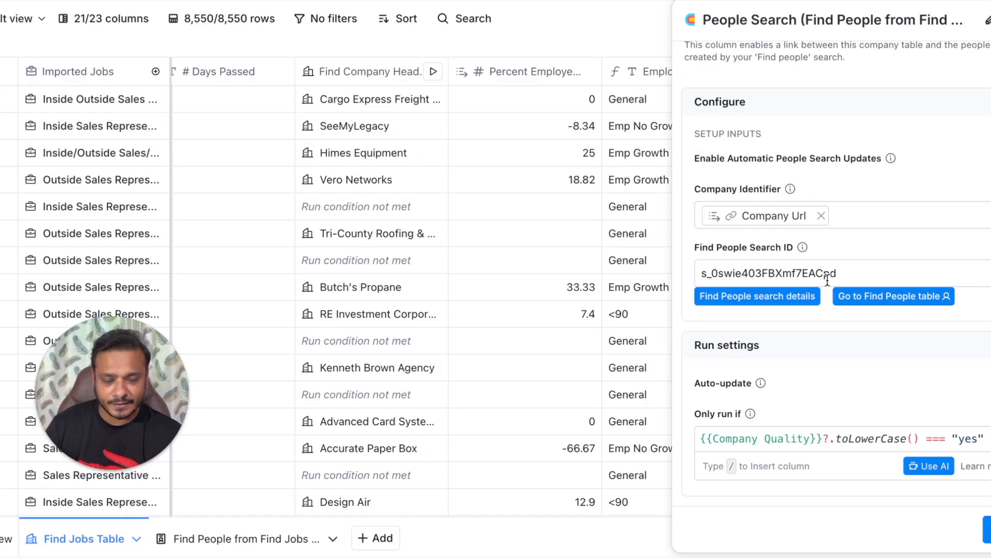
Inspect the Company Quality prompt and sample outputs behind the People Search run condition, and close the configuration without saving
left_click(929, 466)
left_click(151, 184)
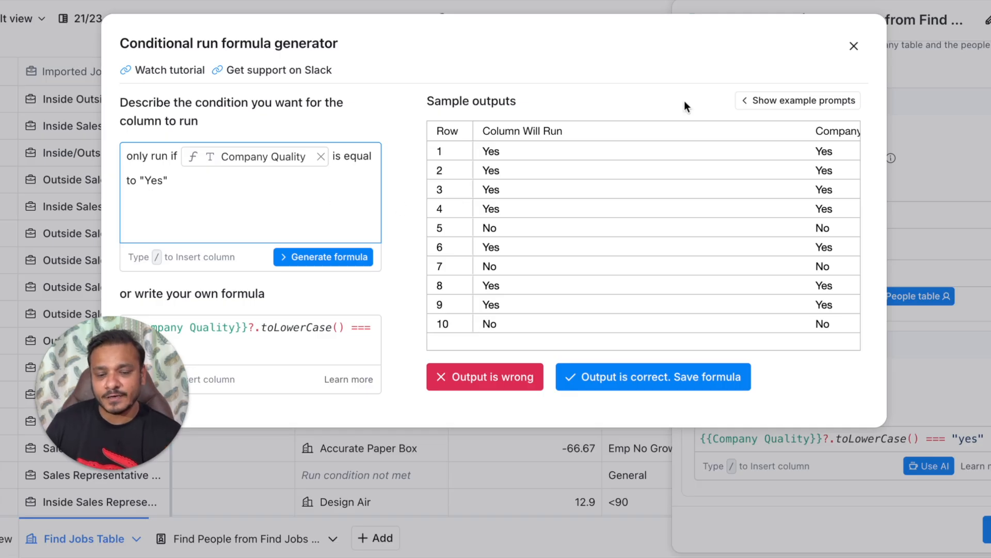
left_click(854, 46)
key("Escape")
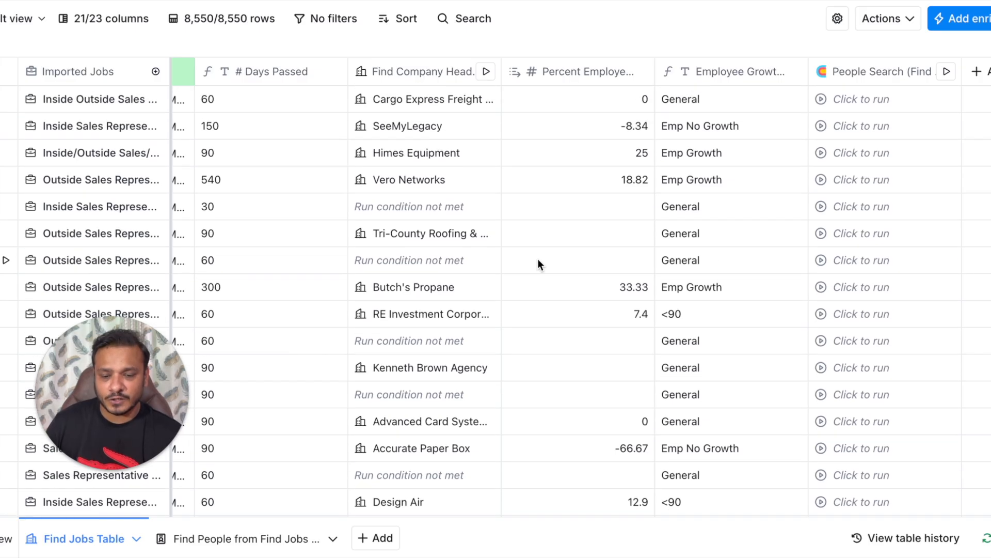
Open the Find Company Headcount Growth column's configuration, review its company inputs and run condition, and close it without saving
left_click(599, 76)
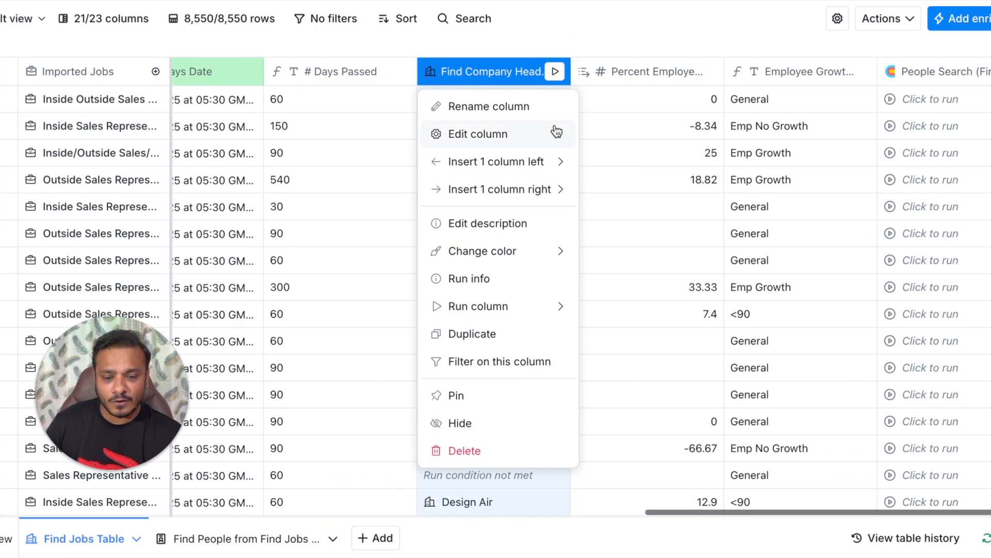
left_click(514, 135)
scroll(785, 310, "down", 4)
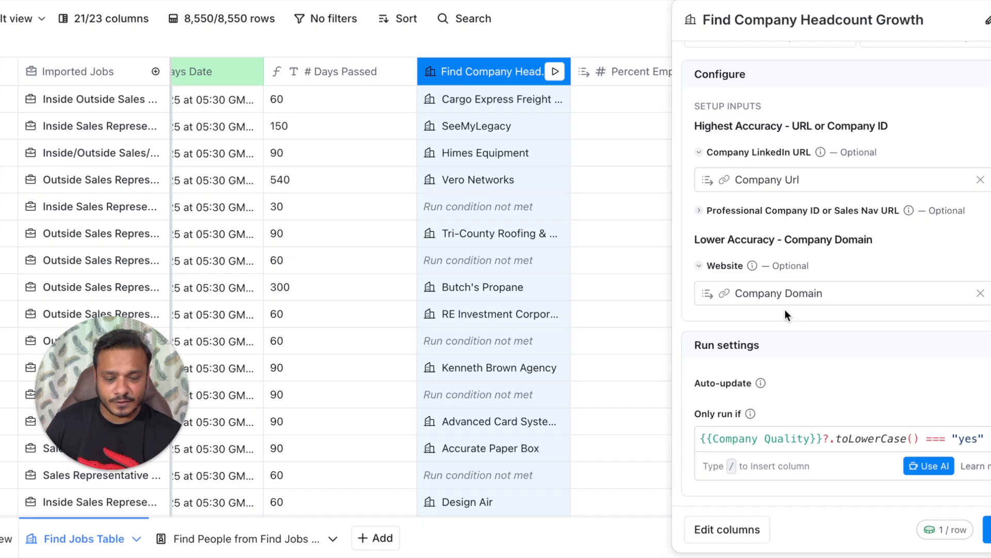
left_click(927, 466)
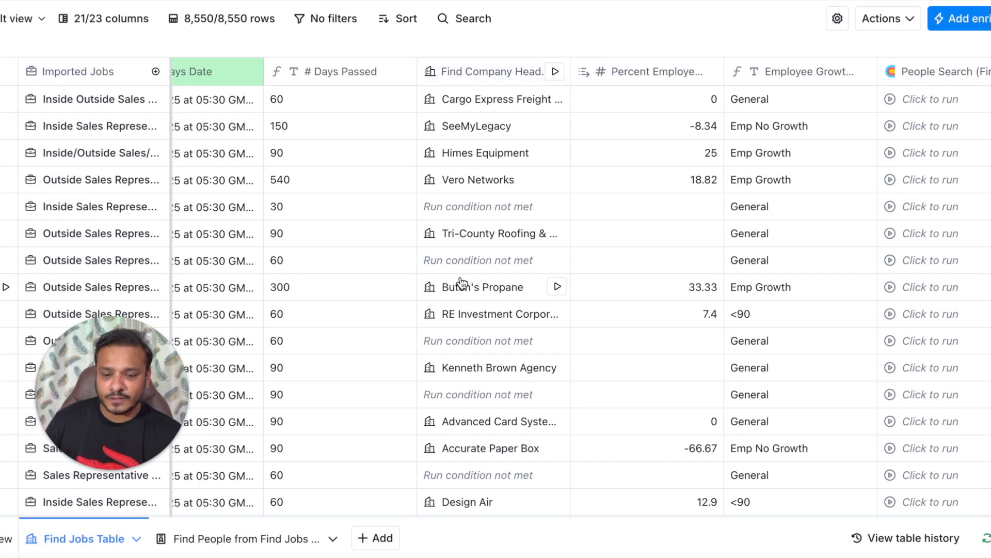
Examine the jobs table columns from Company Quality and Posted On through headcount growth to People Search
scroll(457, 259, "left", 8)
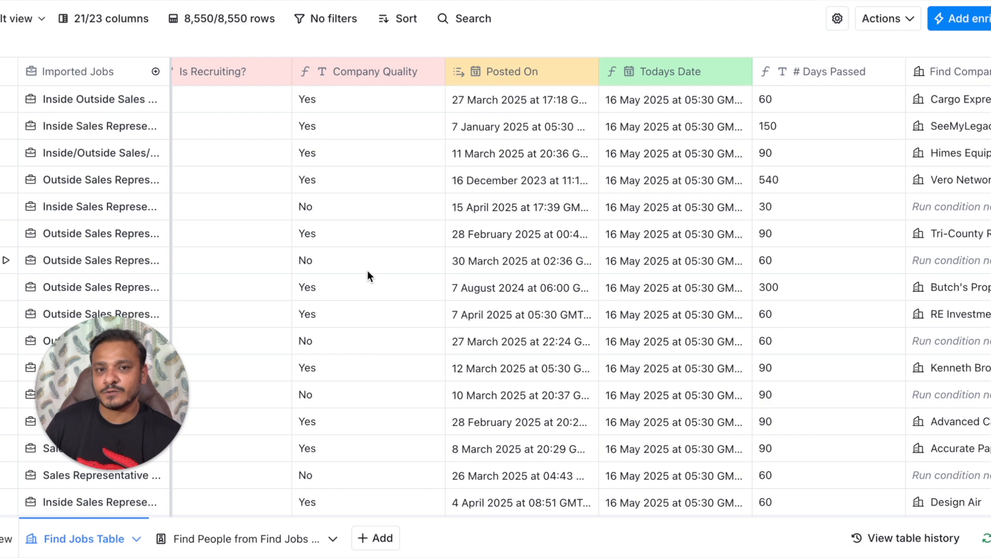
scroll(367, 271, "right", 6)
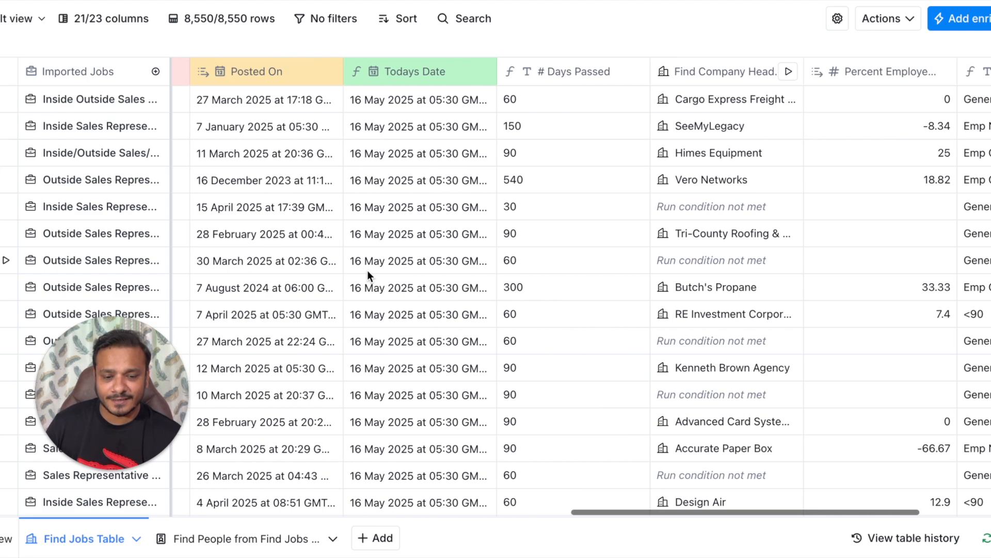
scroll(367, 271, "right", 2)
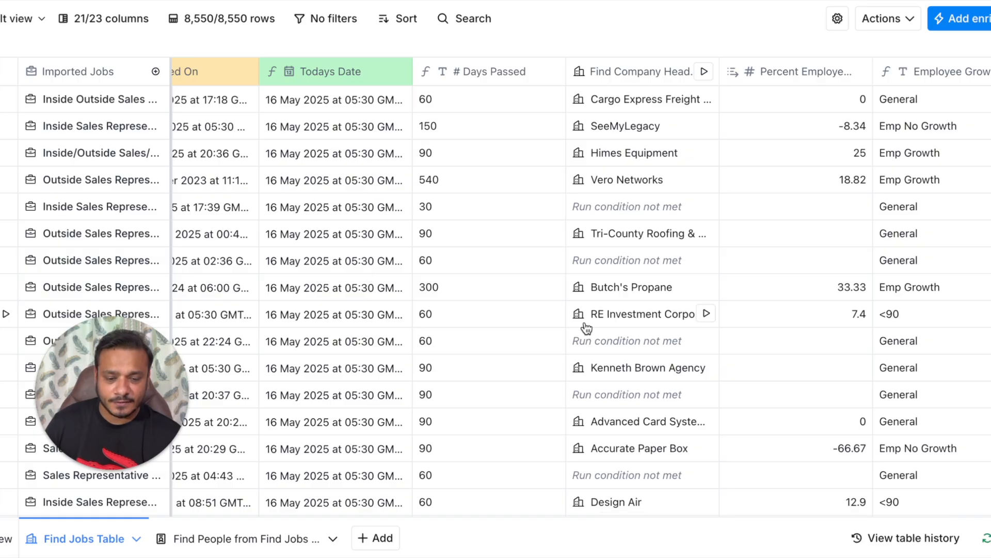
scroll(587, 329, "right", 2)
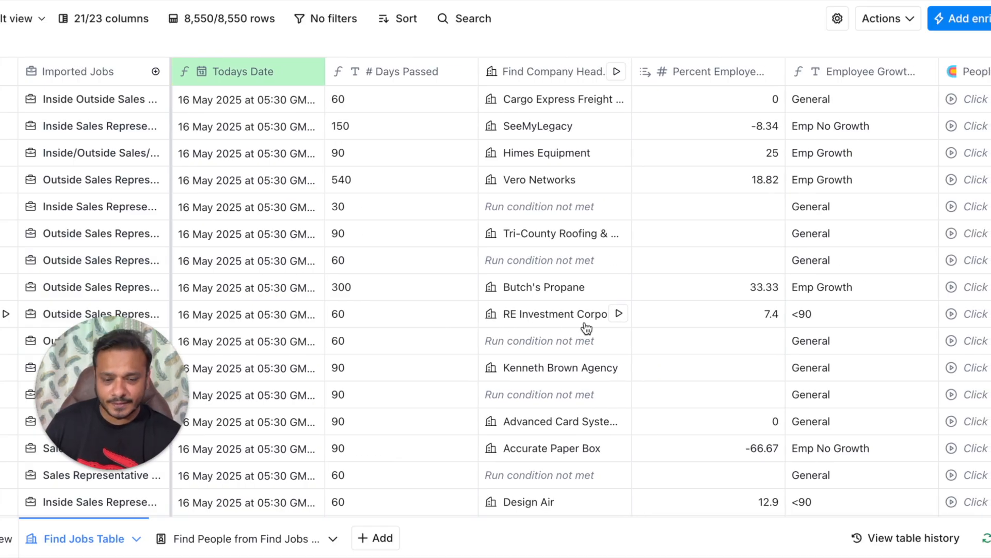
scroll(586, 329, "right", 1)
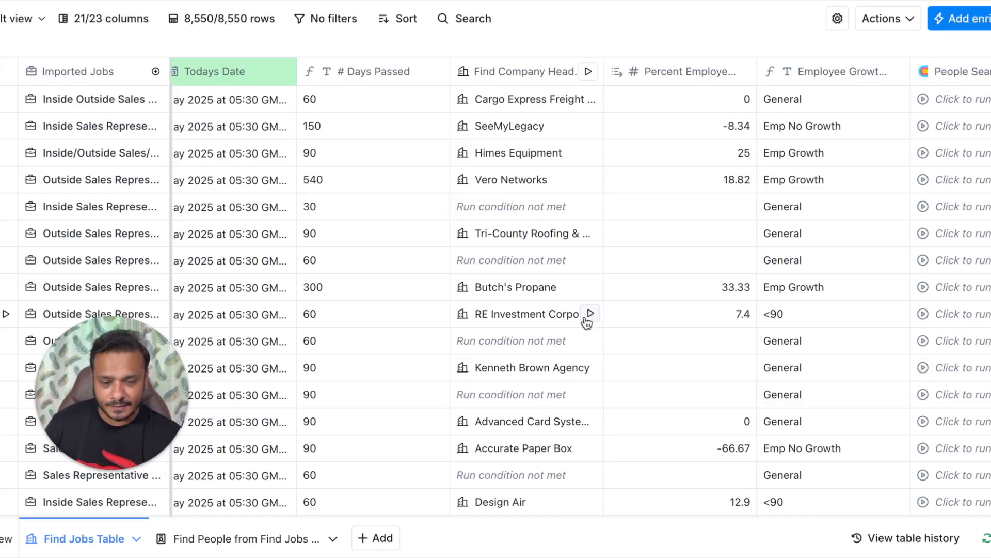
scroll(587, 321, "right", 5)
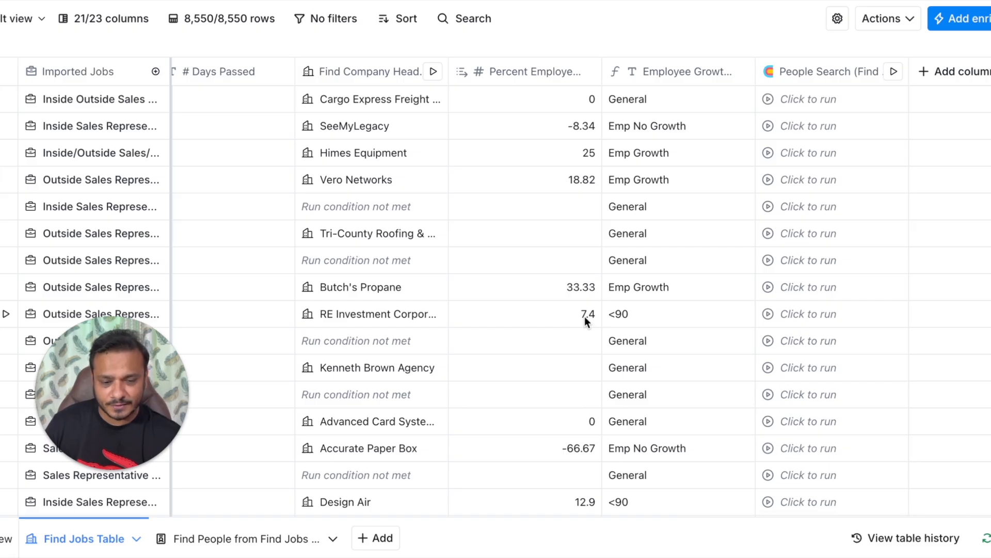
scroll(586, 321, "down", 1)
scroll(841, 151, "up", 1)
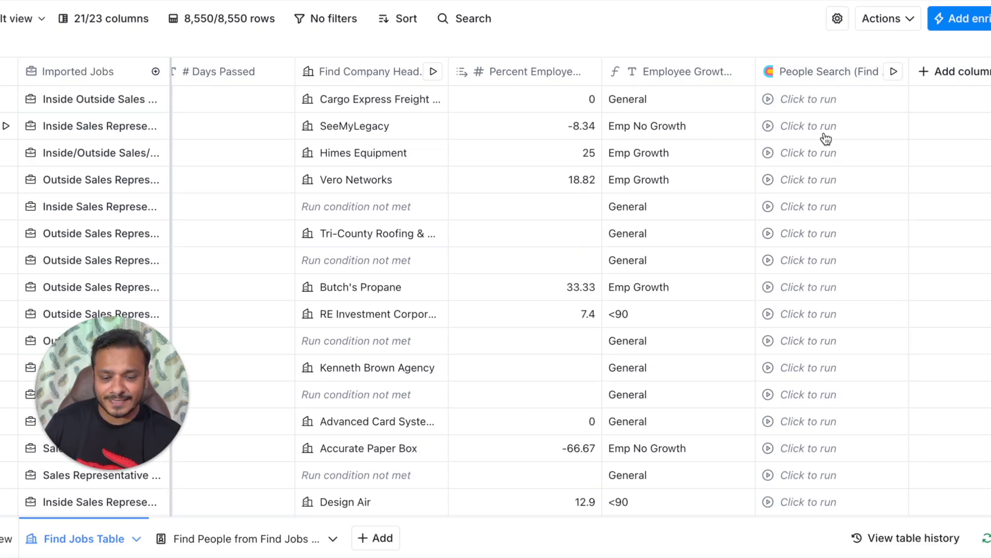
Open the Find People from Find Jobs Table and review its Growth and Employee Growth columns, selecting their first twelve rows
left_click(260, 537)
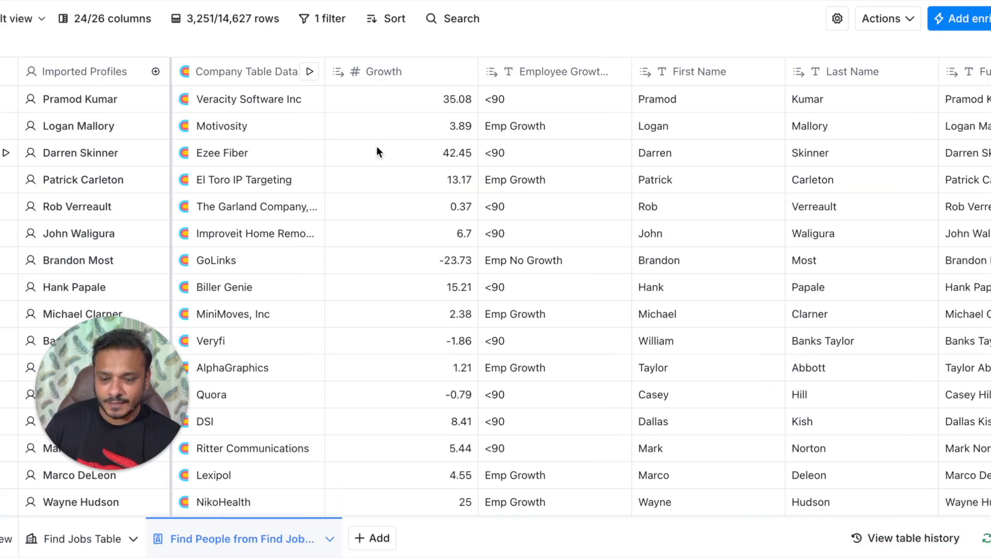
scroll(377, 150, "right", 3)
scroll(376, 150, "left", 3)
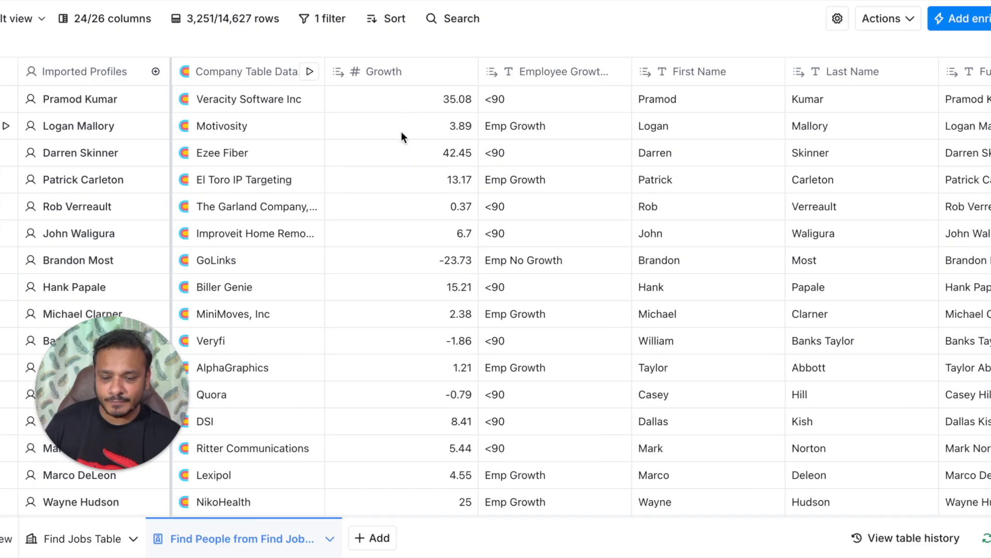
left_click_drag(411, 104, 438, 392)
scroll(436, 391, "right", 2)
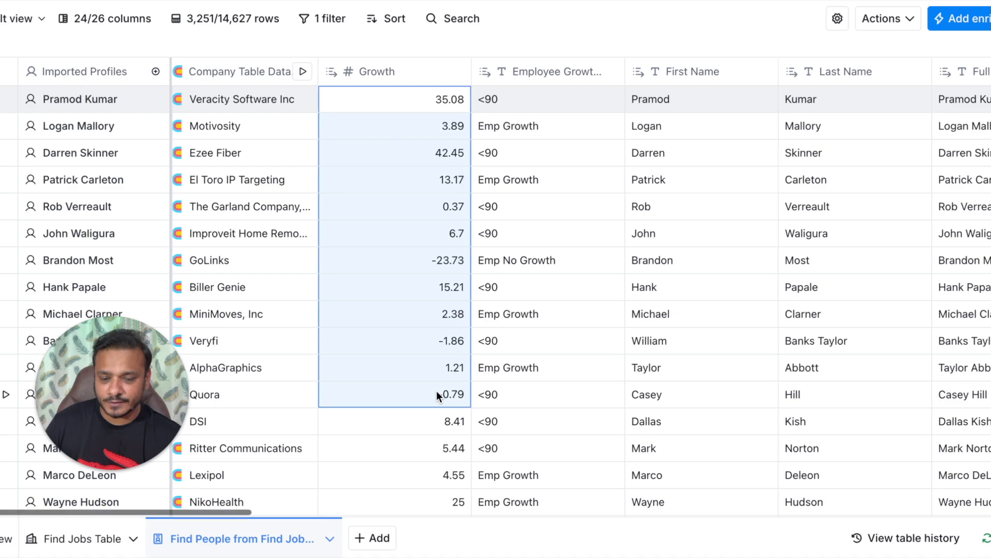
left_click_drag(504, 110, 498, 395)
Examine the people table's name, job title, location, domain and LinkedIn columns, followed by Normalize Company, Run Apify Actor, Email and Million Verif
scroll(496, 389, "right", 5)
scroll(496, 390, "right", 8)
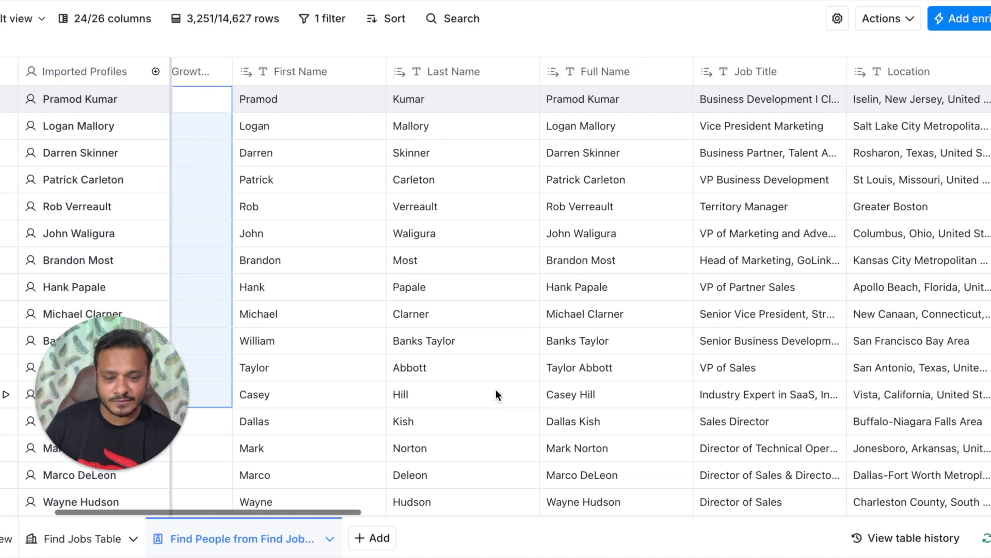
scroll(496, 390, "right", 2)
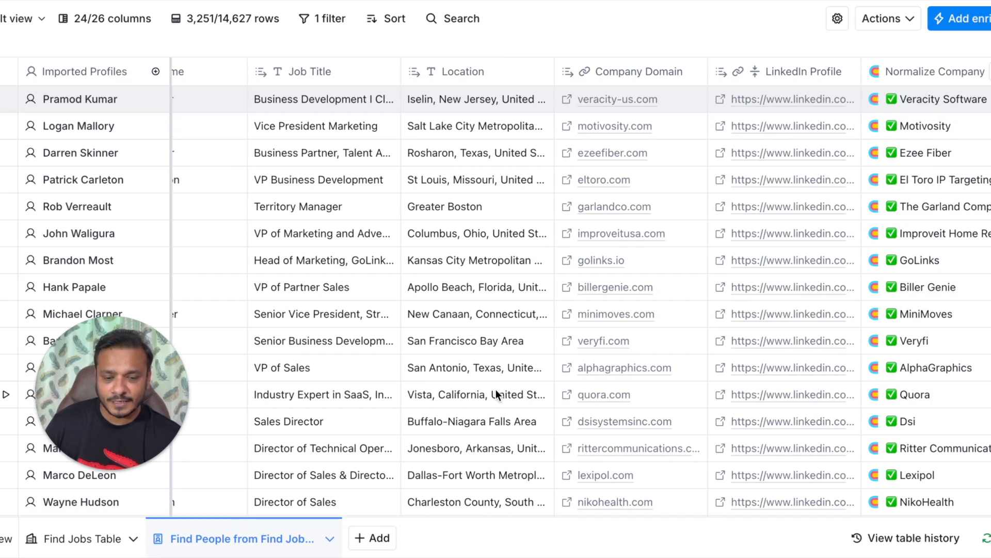
scroll(496, 390, "right", 6)
scroll(496, 390, "right", 2)
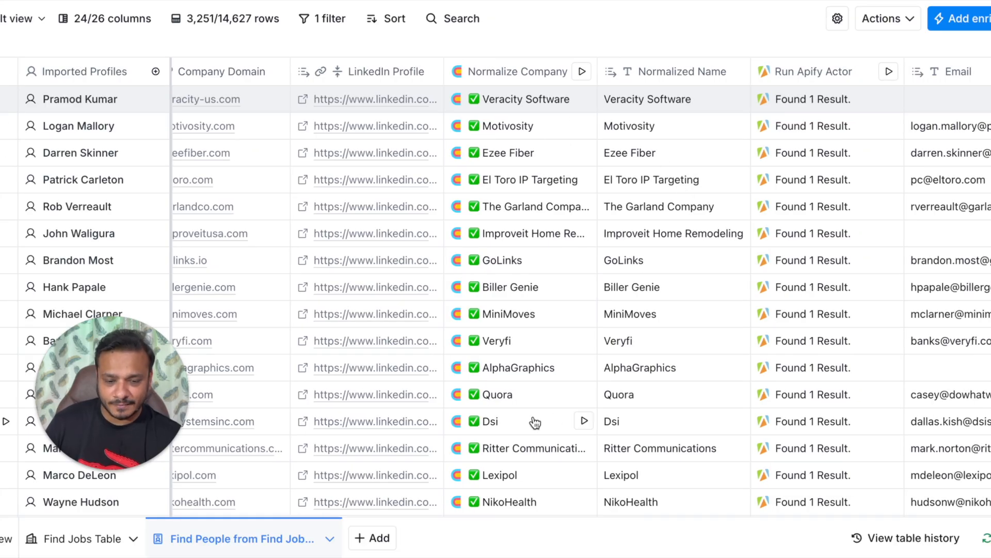
scroll(736, 242, "right", 6)
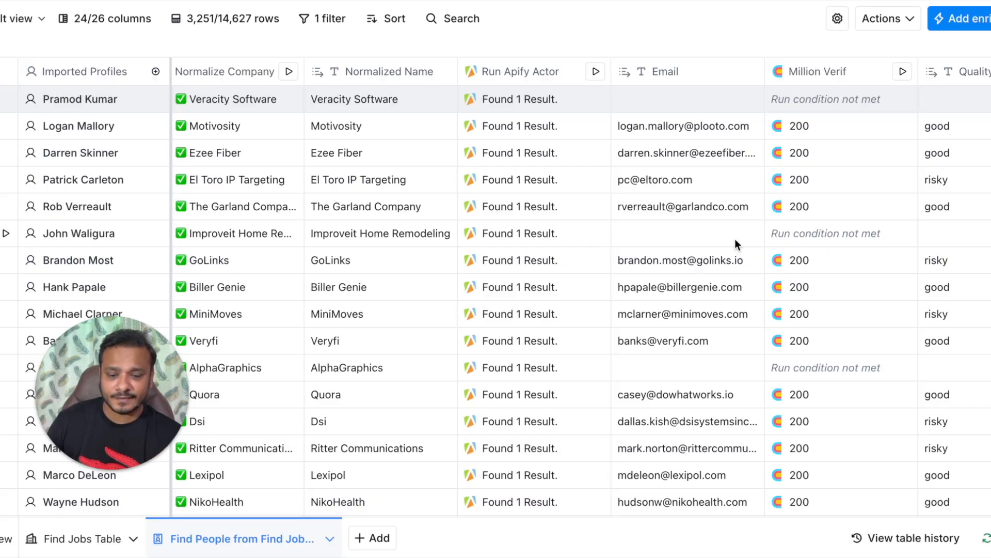
Open the Run Apify Actor column's configuration, review its actor selection and input data, and close it without saving
left_click(509, 73)
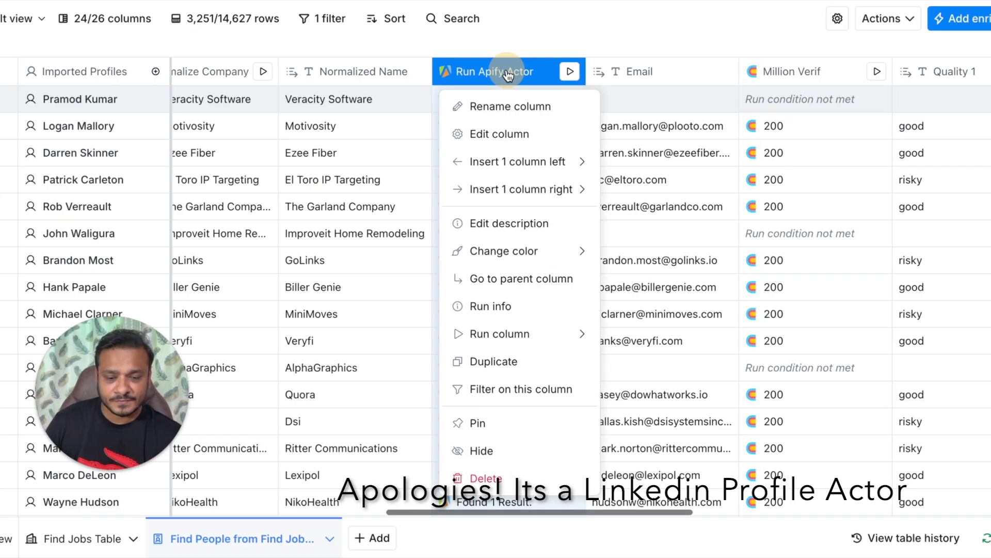
left_click(511, 134)
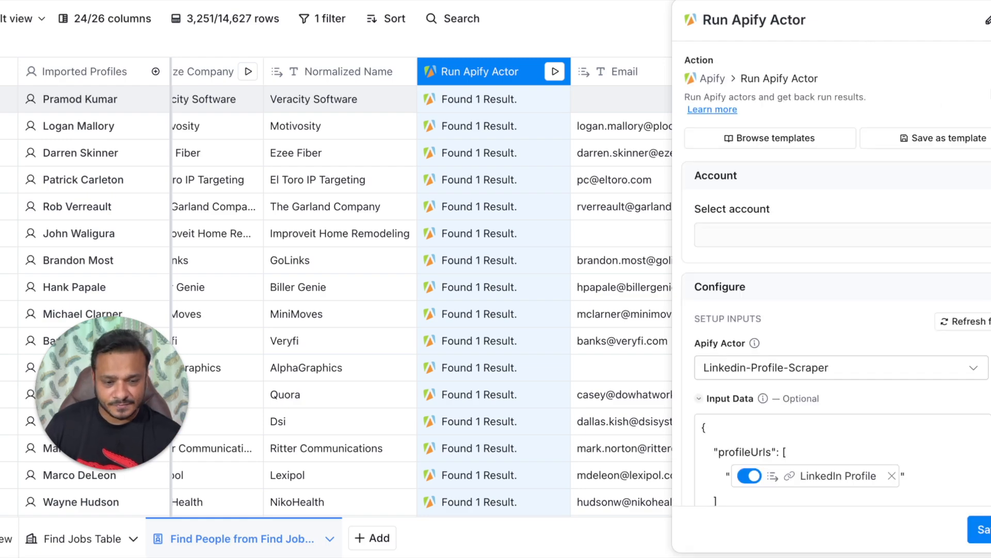
scroll(819, 316, "down", 4)
scroll(819, 316, "down", 1)
key("Escape")
Open the first row's Run Apify Actor result, expand its only entry, review the returned profile and company fields, and close the details
left_click(450, 98)
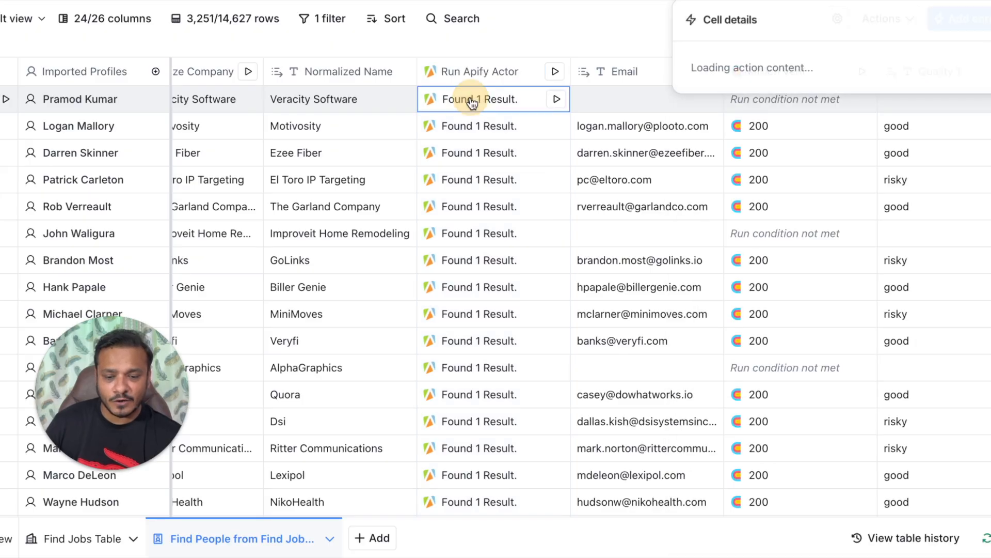
left_click(695, 101)
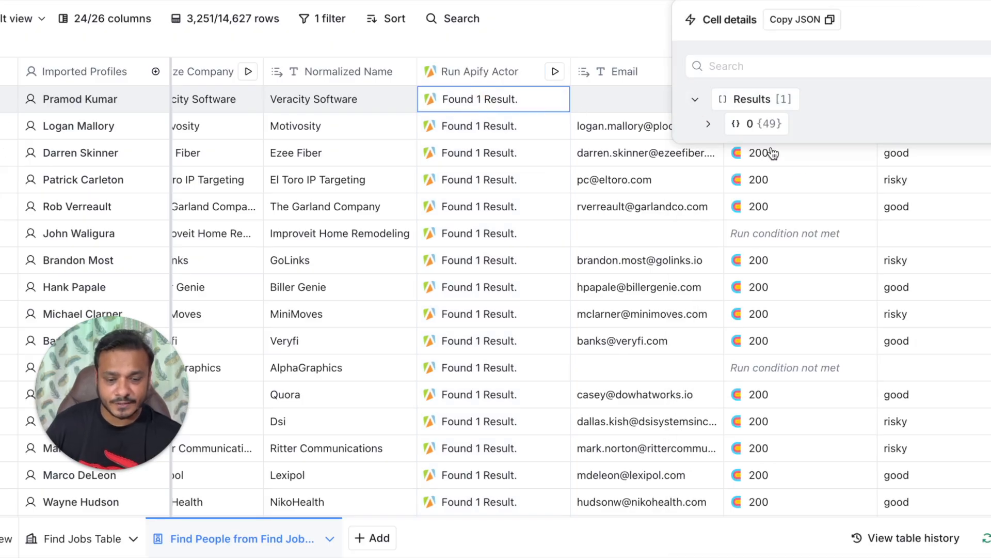
left_click(705, 124)
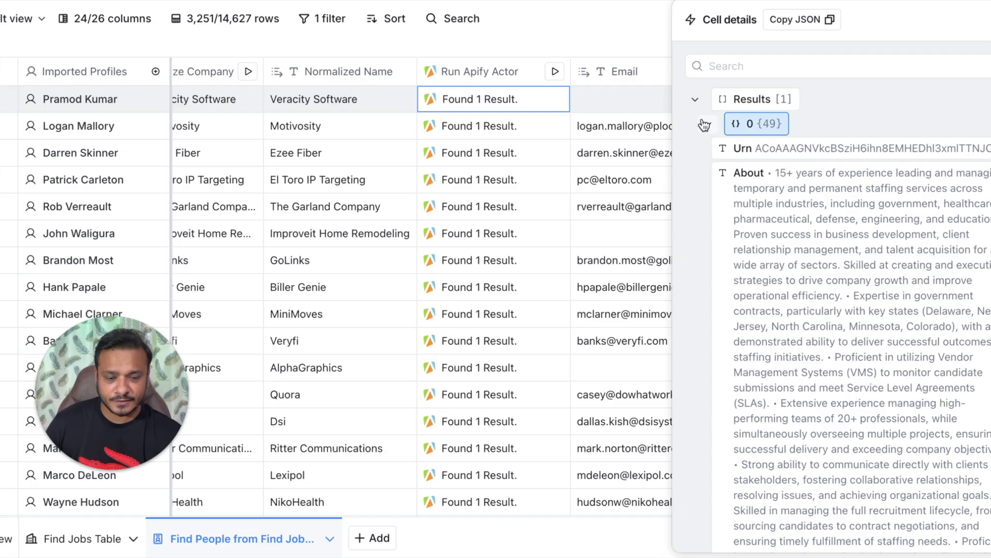
scroll(745, 299, "down", 6)
scroll(746, 300, "down", 11)
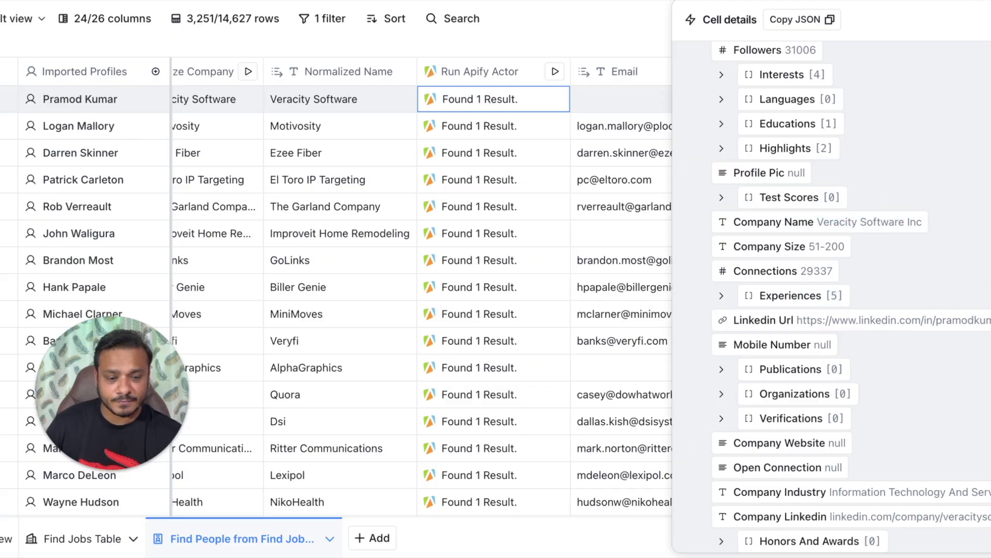
left_click(989, 20)
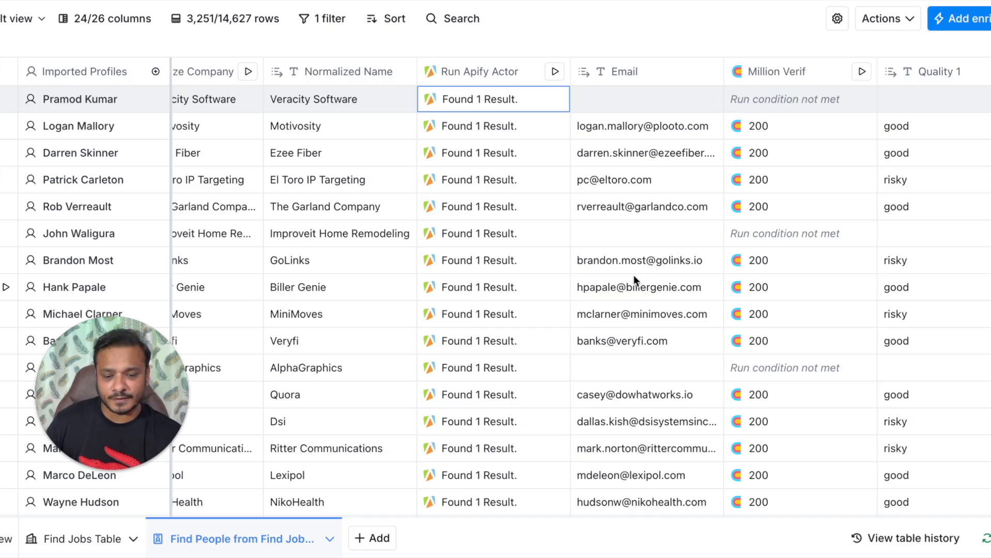
Review the Email column by selecting its filled rows, and compare it with the Million Verif and Quality 1 columns
left_click_drag(634, 150, 652, 463)
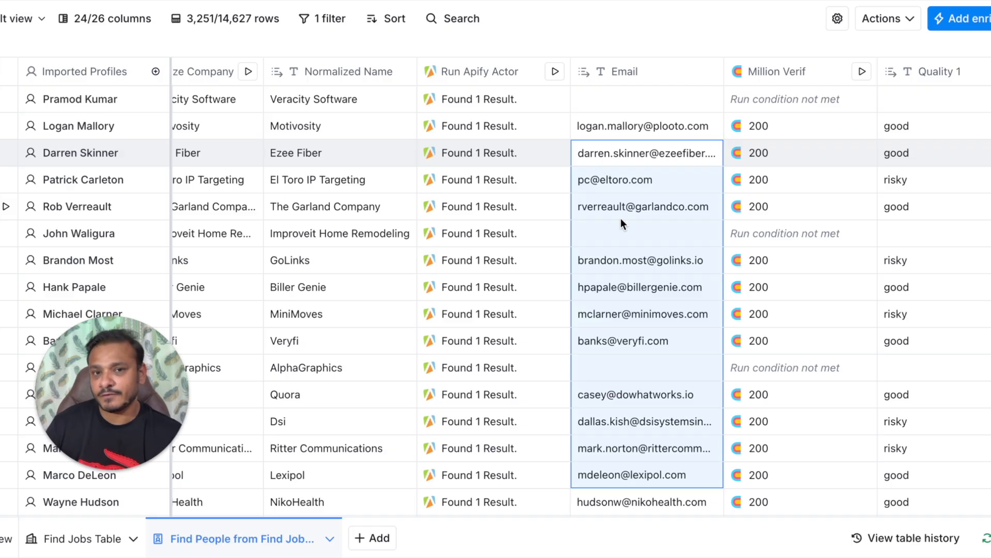
scroll(621, 218, "right", 5)
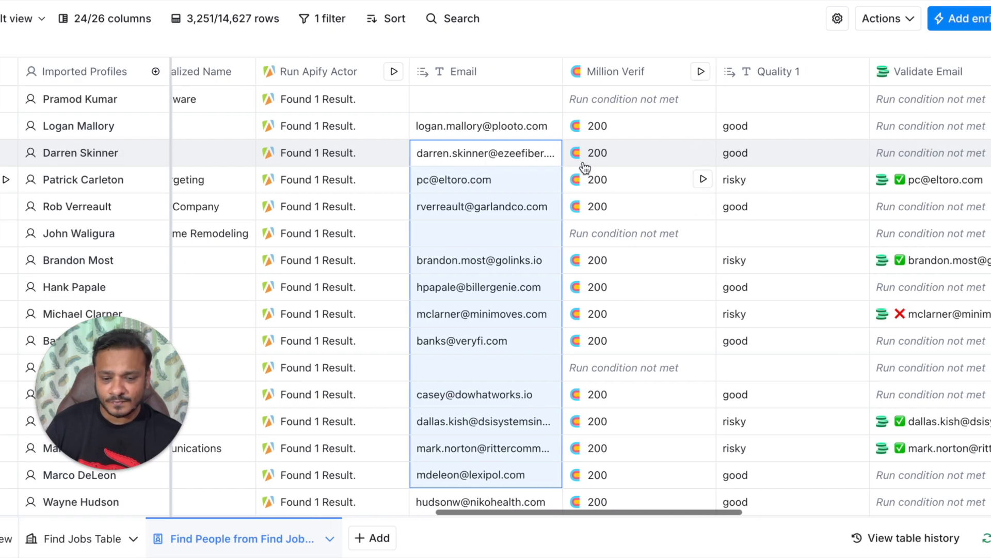
left_click(491, 125)
left_click_drag(491, 125, 475, 393)
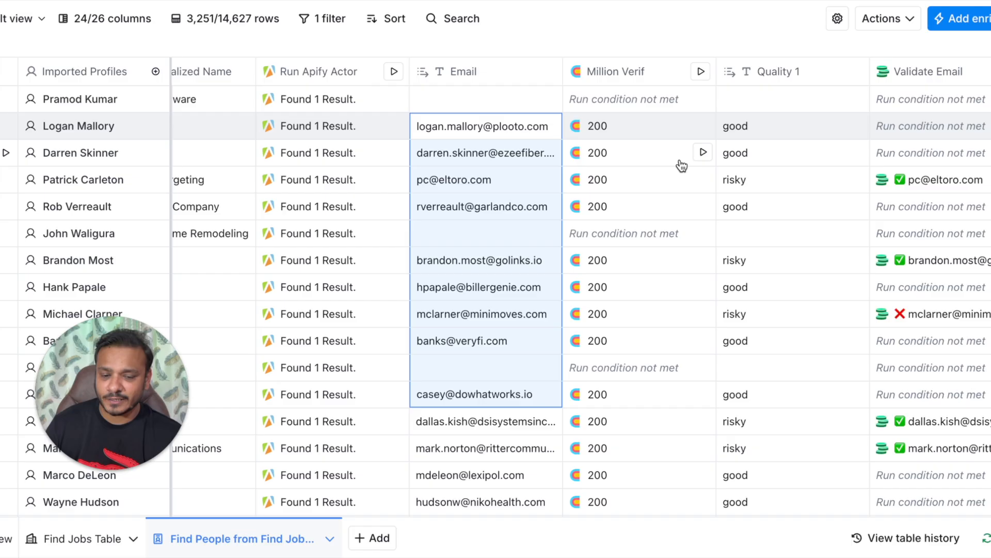
scroll(681, 165, "right", 4)
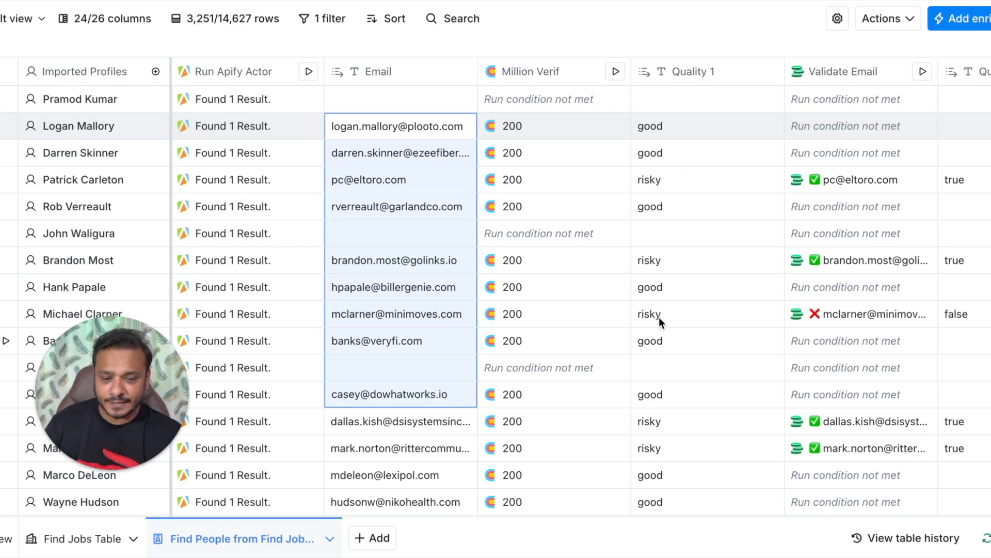
scroll(711, 272, "right", 1)
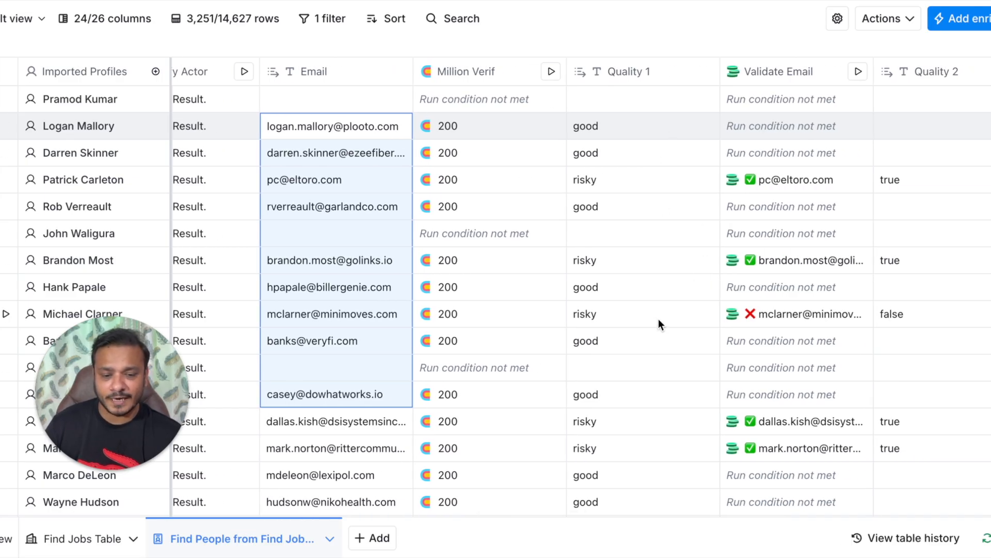
scroll(661, 315, "right", 4)
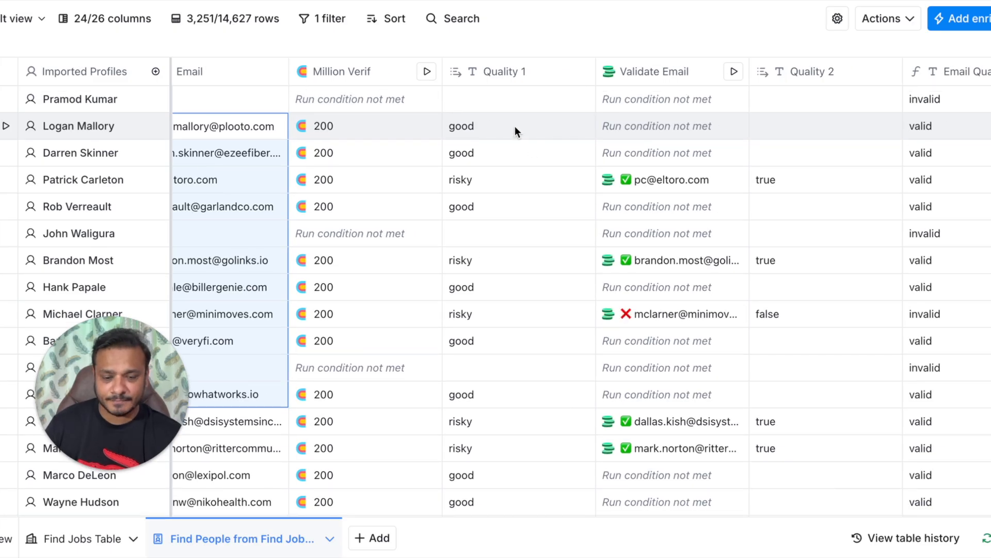
Trace the first risky email's row from Quality 1 through Validate Email and Quality 2 to Email Quality
left_click(486, 179)
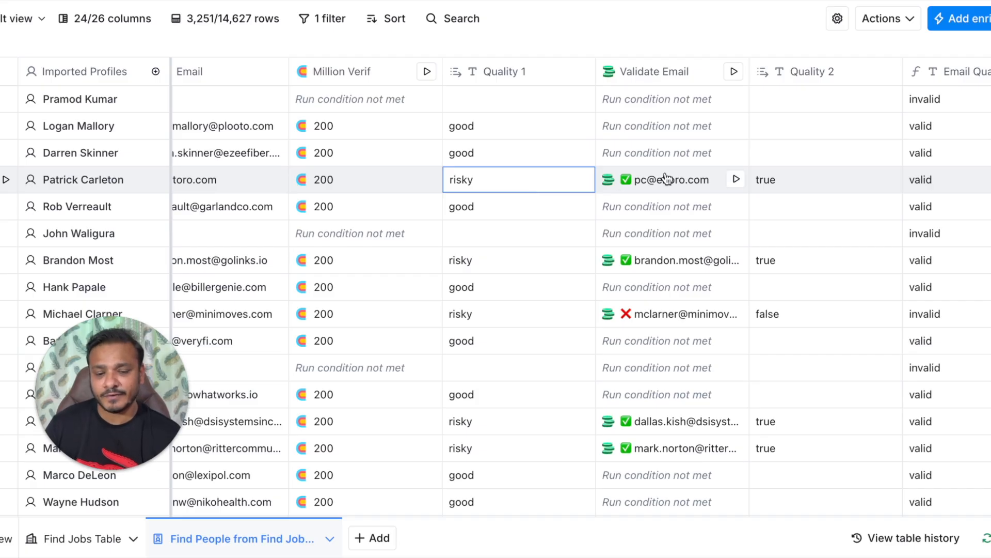
scroll(666, 178, "right", 3)
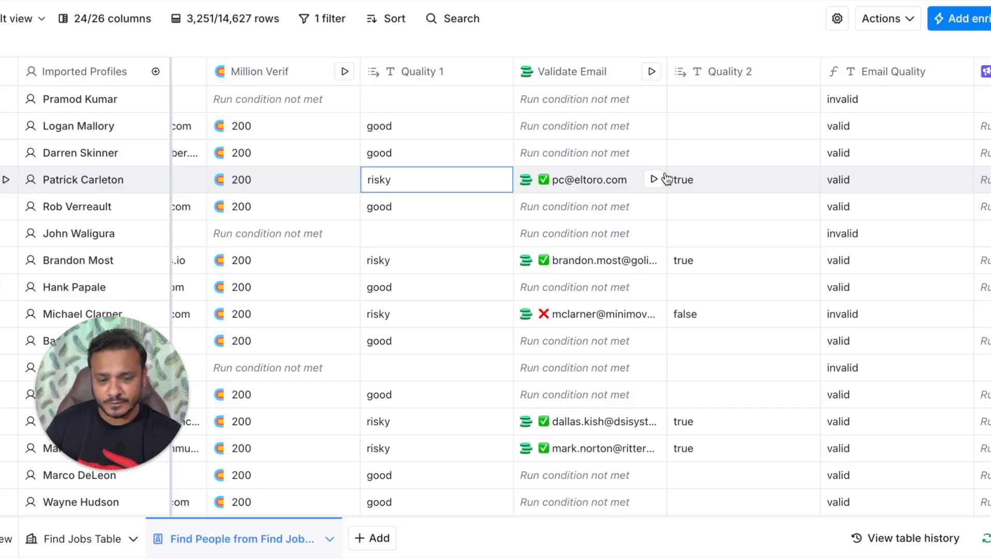
scroll(666, 179, "right", 4)
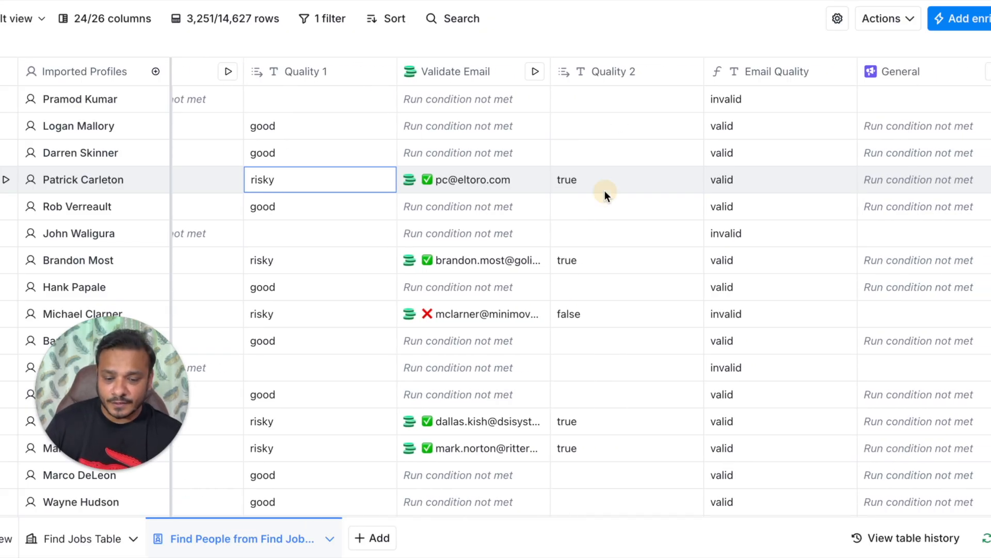
left_click(605, 191)
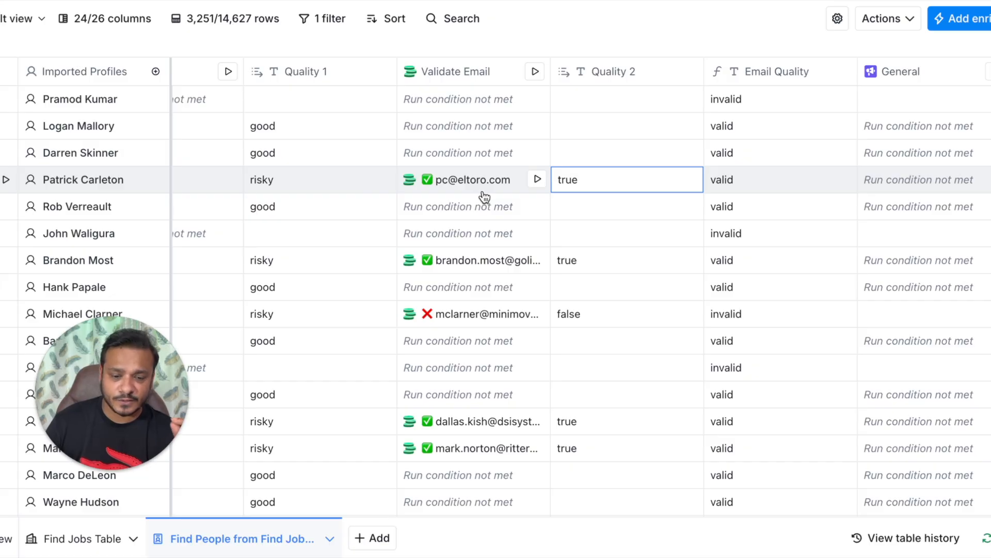
mouse_move(780, 181)
left_mouse_down()
mouse_move(773, 225)
mouse_move(776, 176)
left_mouse_up()
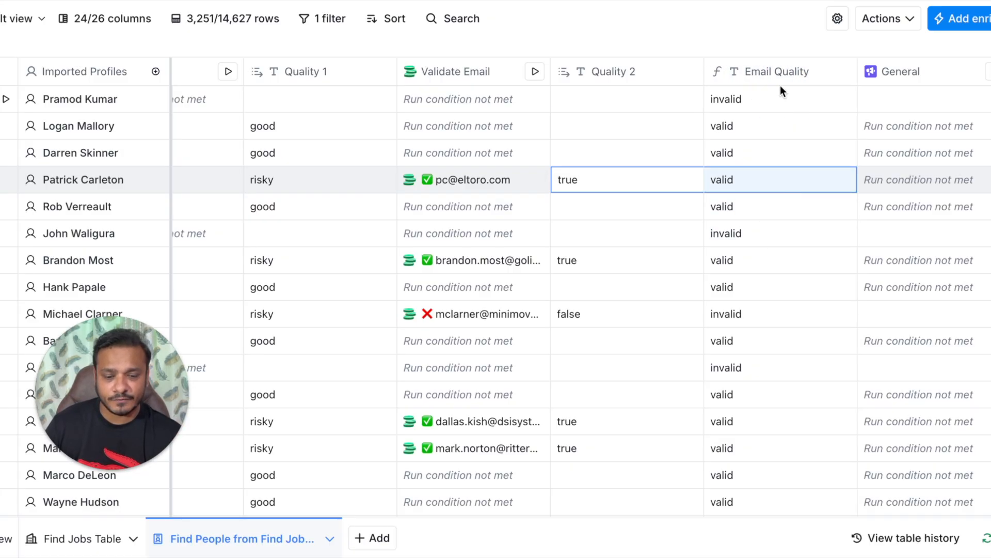
Examine the General, Less Than 90 Days, Emp Growth and Add Lead to Campaign columns, and return to the Growth and Employee Growth columns
scroll(763, 165, "right", 4)
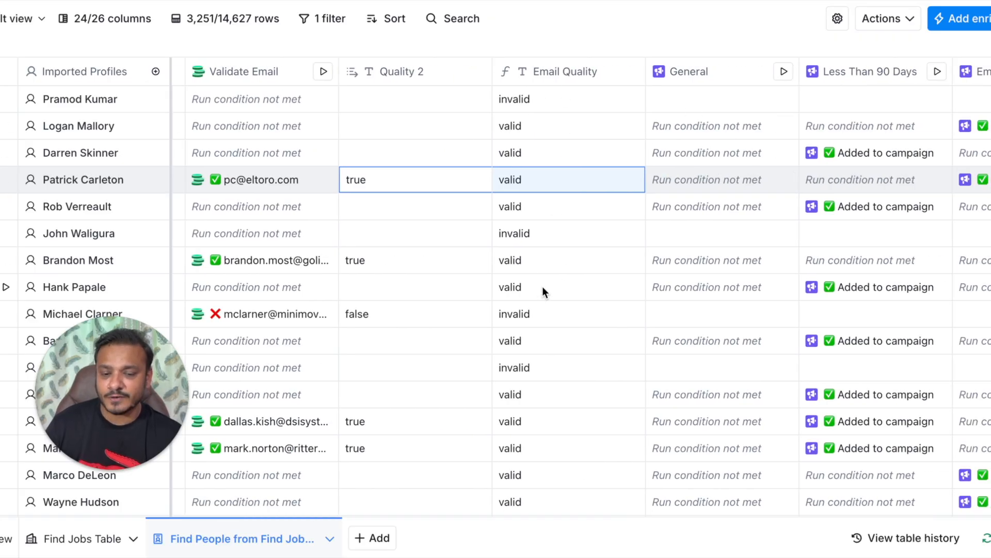
scroll(754, 121, "right", 3)
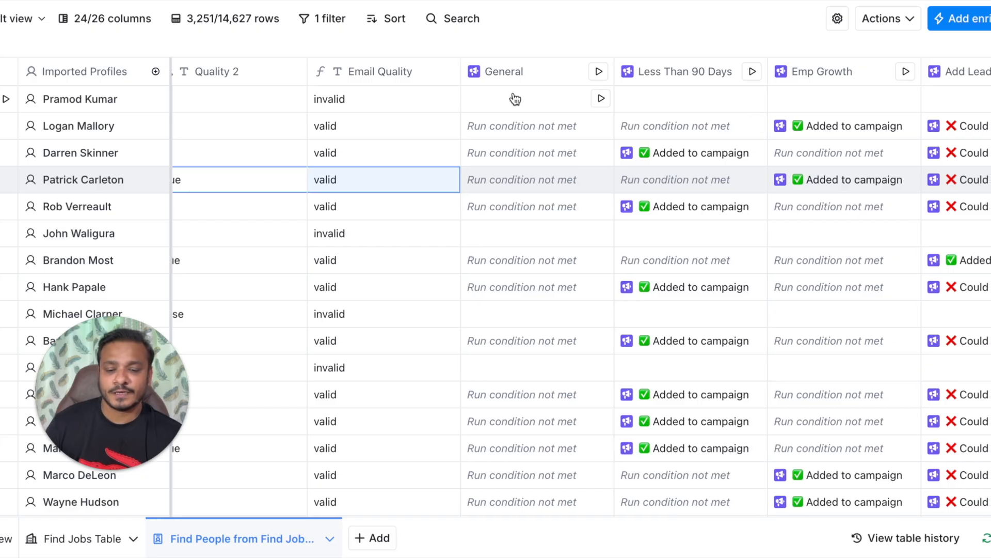
scroll(692, 182, "right", 3)
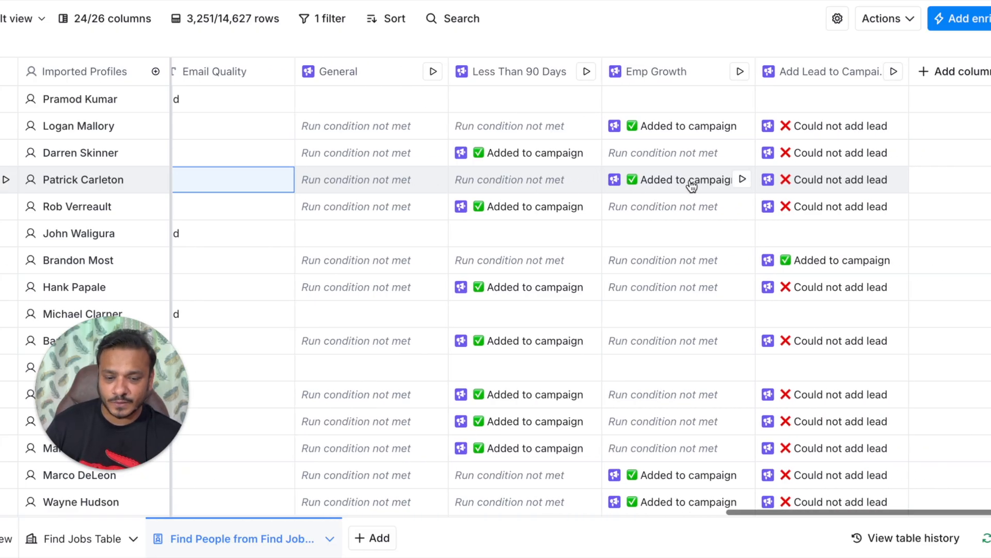
scroll(526, 191, "left", 2)
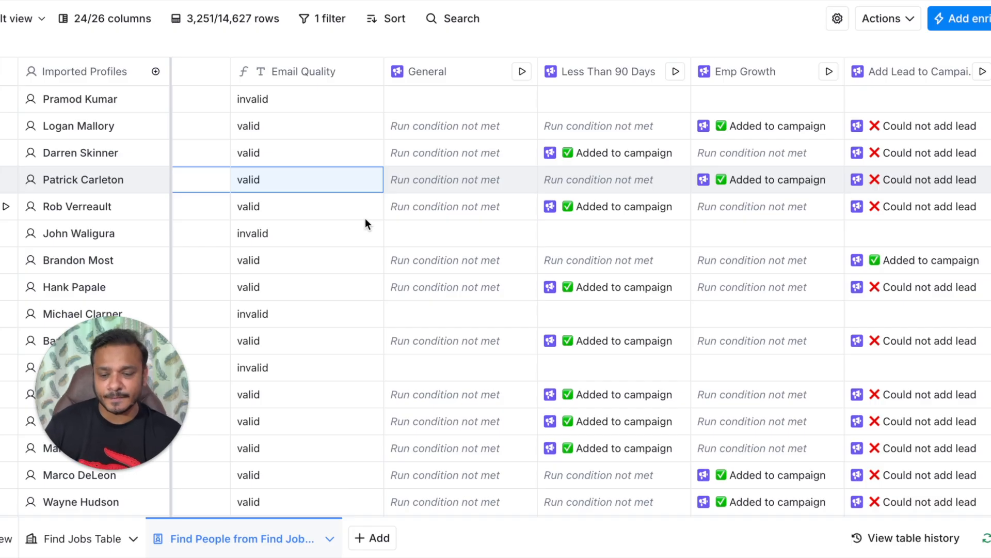
scroll(315, 269, "left", 1)
scroll(316, 273, "left", 15)
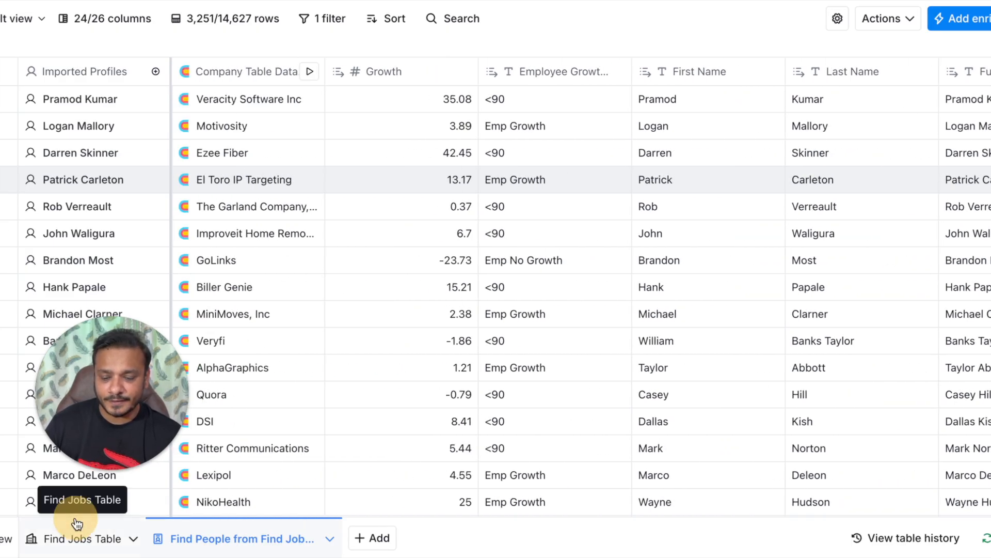
Switch to the Find Jobs Table, open the Imported Jobs column's Find Jobs (17 May 2025) source, review its inputs and run settings, and close it
right_click(75, 540)
left_click(73, 540)
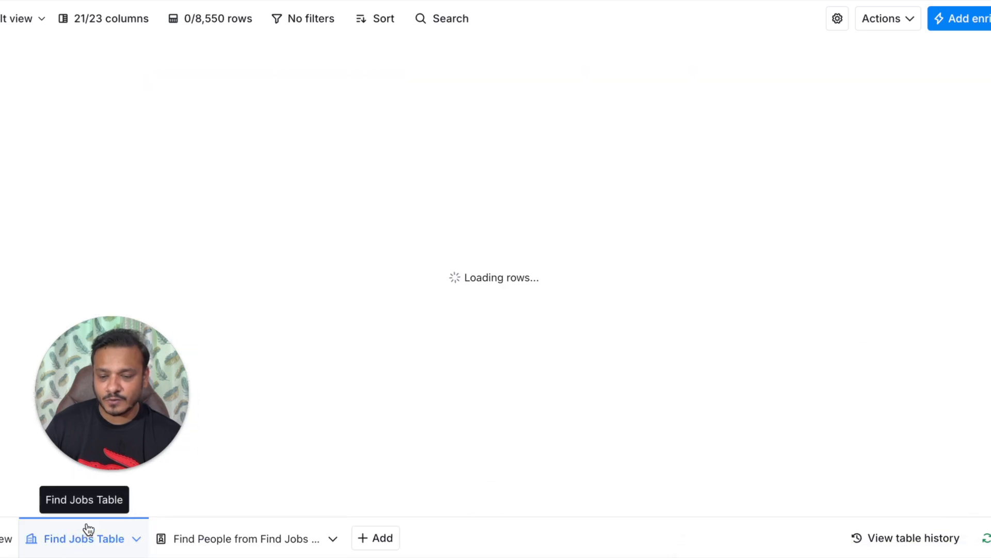
left_click_drag(83, 413, 751, 451)
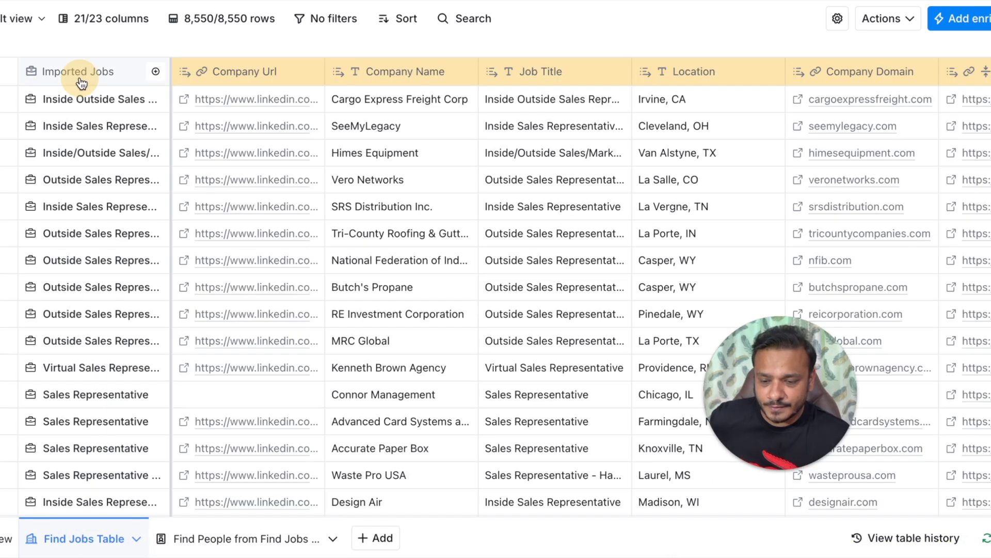
left_click(81, 82)
mouse_move(88, 134)
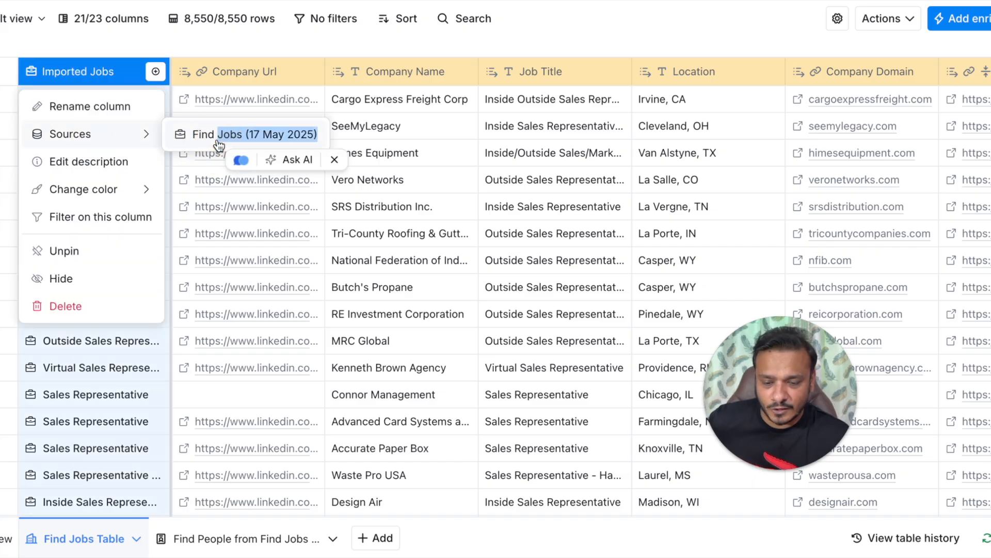
left_click(217, 136)
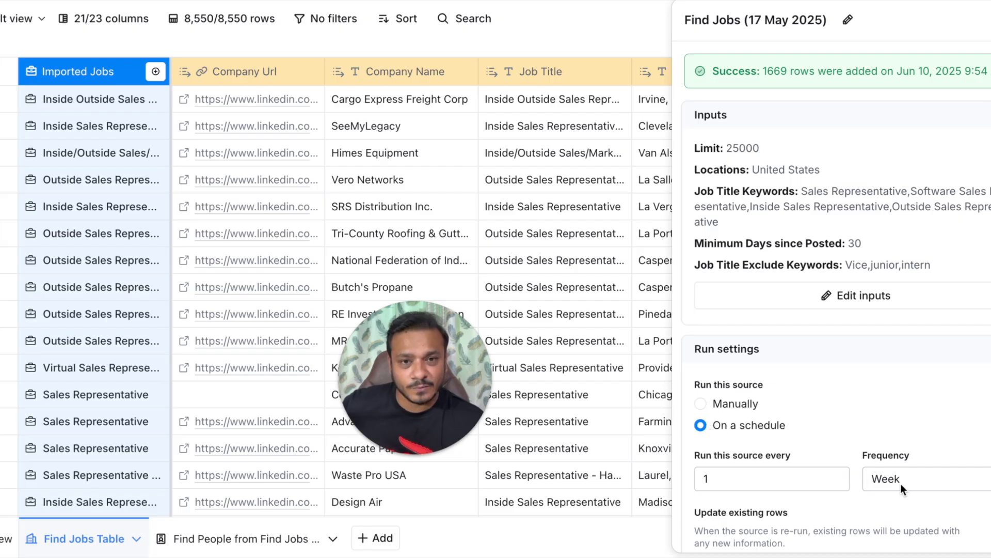
scroll(901, 483, "down", 2)
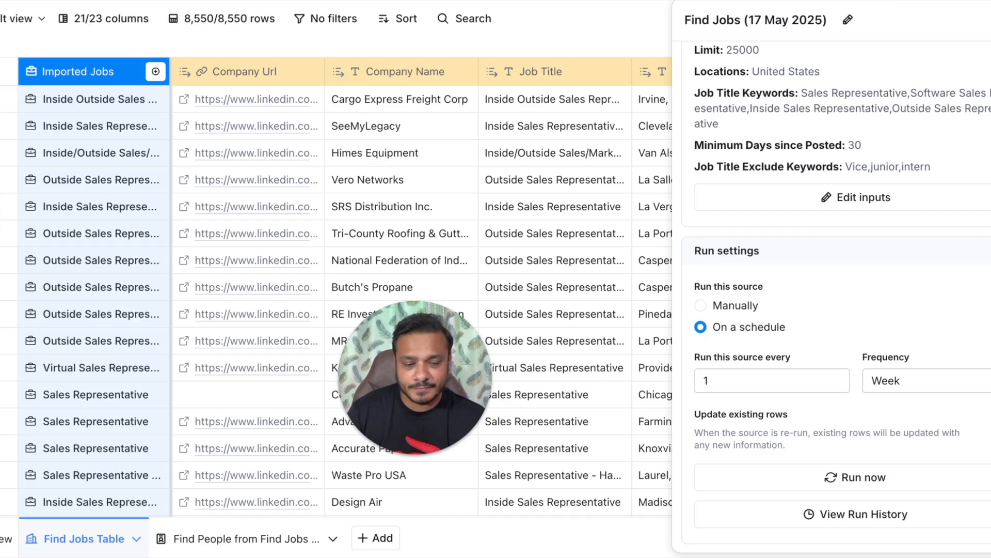
left_click(990, 19)
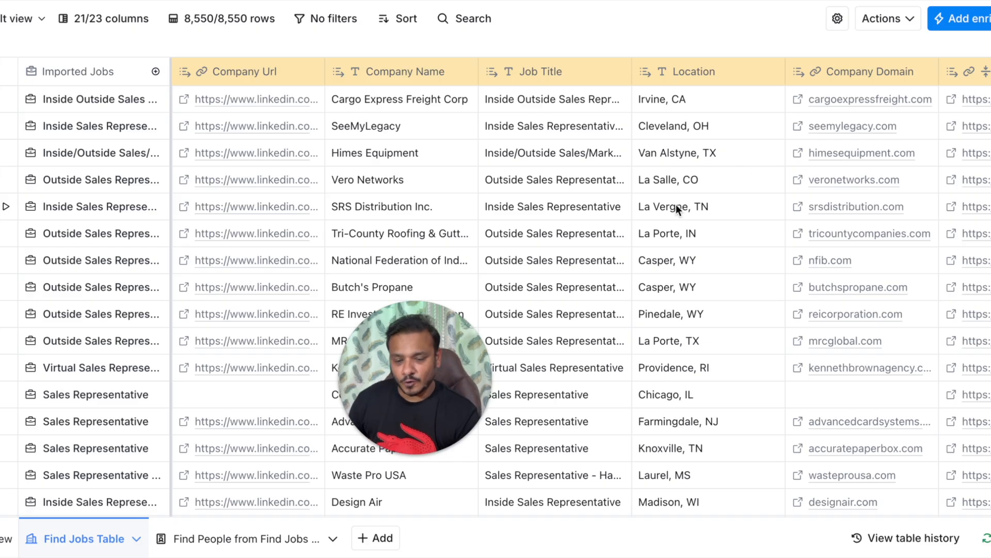
left_click_drag(455, 424, 168, 449)
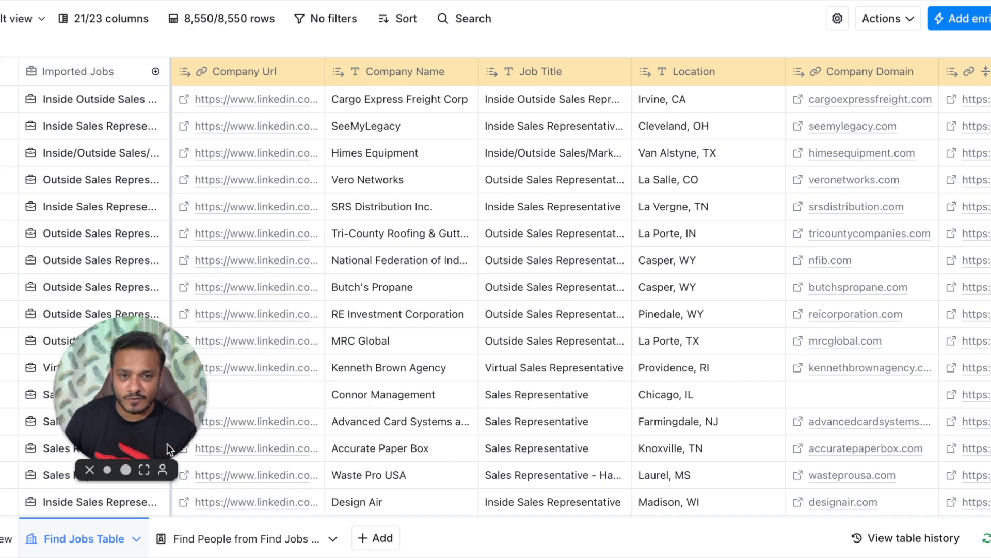